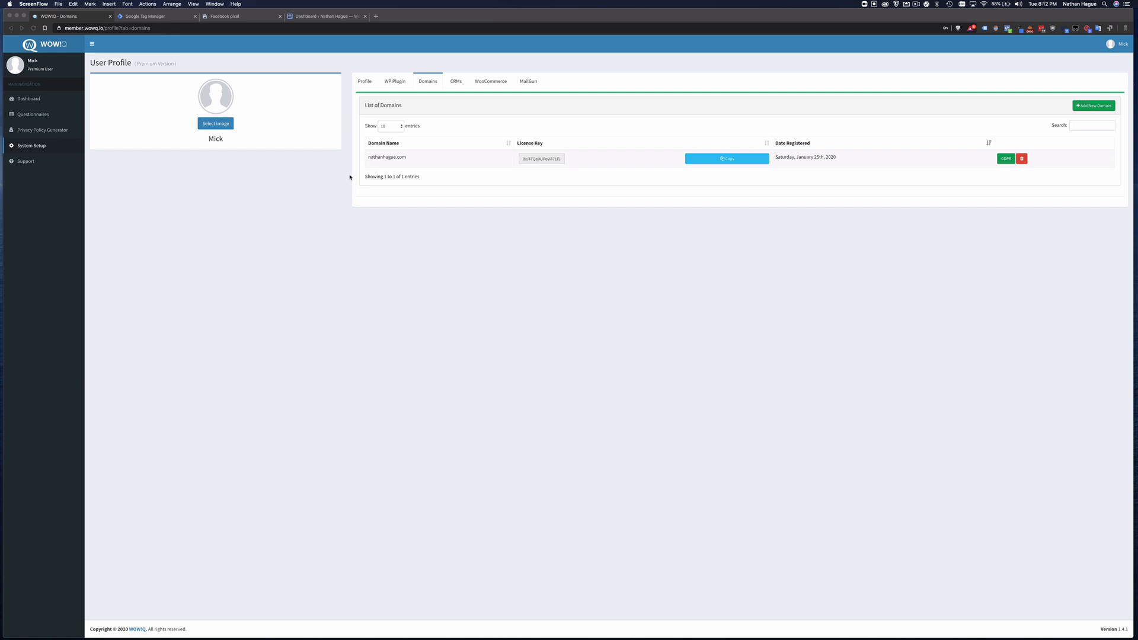
Switch to Google Tag Manager and check which accounts and containers are available
{"action": "left_click", "coordinate": [340, 177]}
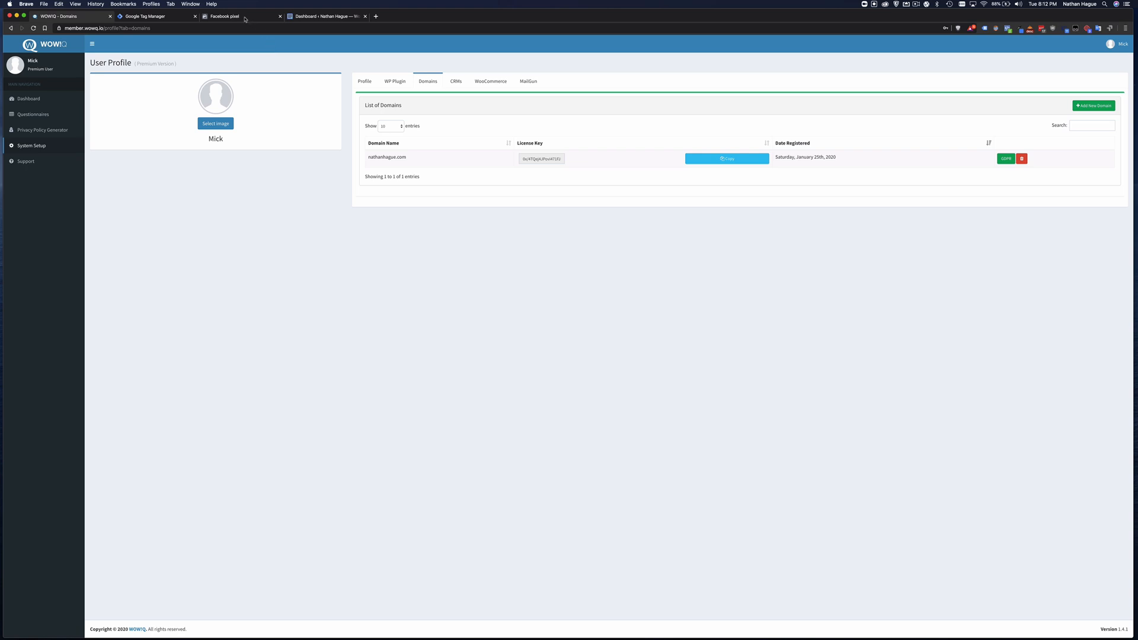
{"action": "left_click", "coordinate": [155, 16]}
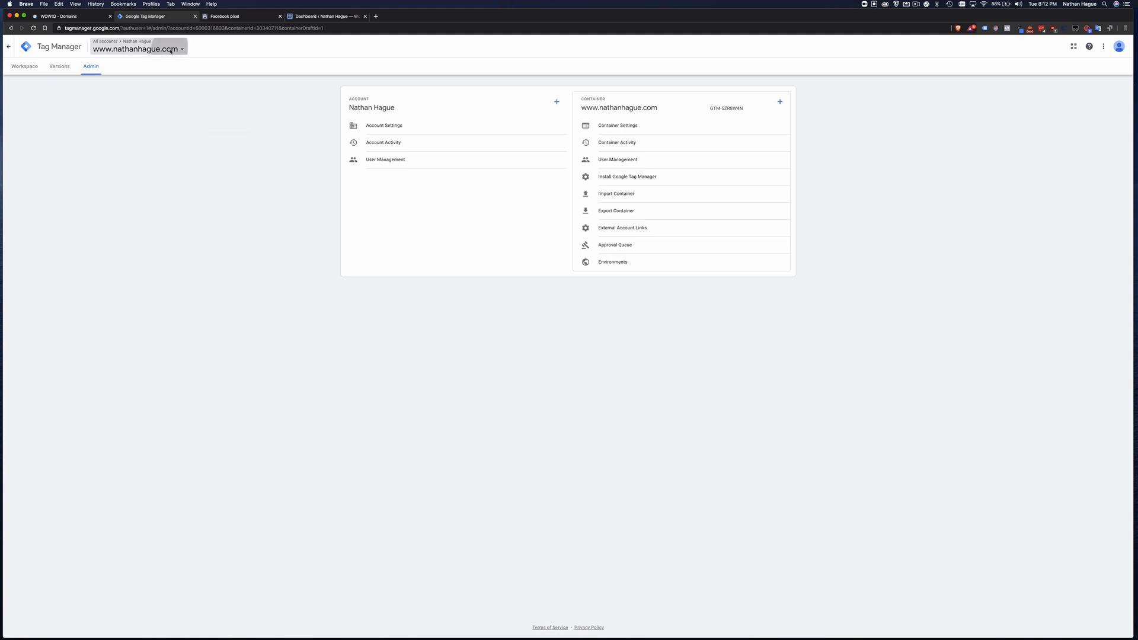
{"action": "left_click", "coordinate": [169, 49]}
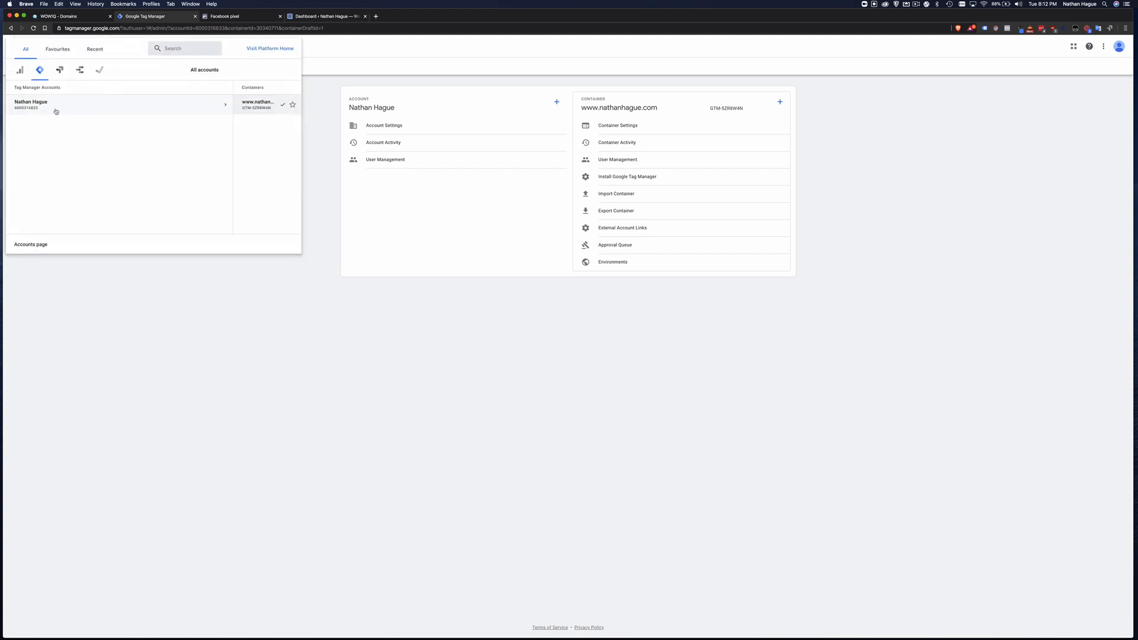
{"action": "left_click", "coordinate": [306, 300]}
In the Facebook pixel setup, relaunch the Google login, choose the AdWords account and allow FB Pixel Installation access
{"action": "left_click", "coordinate": [251, 19]}
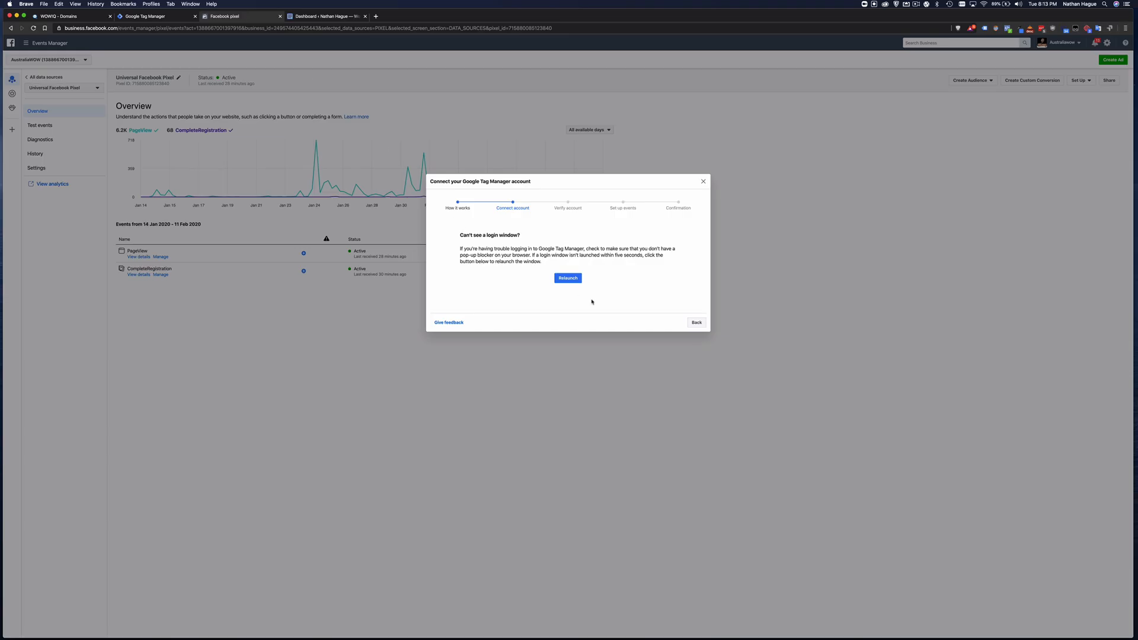
{"action": "left_click", "coordinate": [566, 279]}
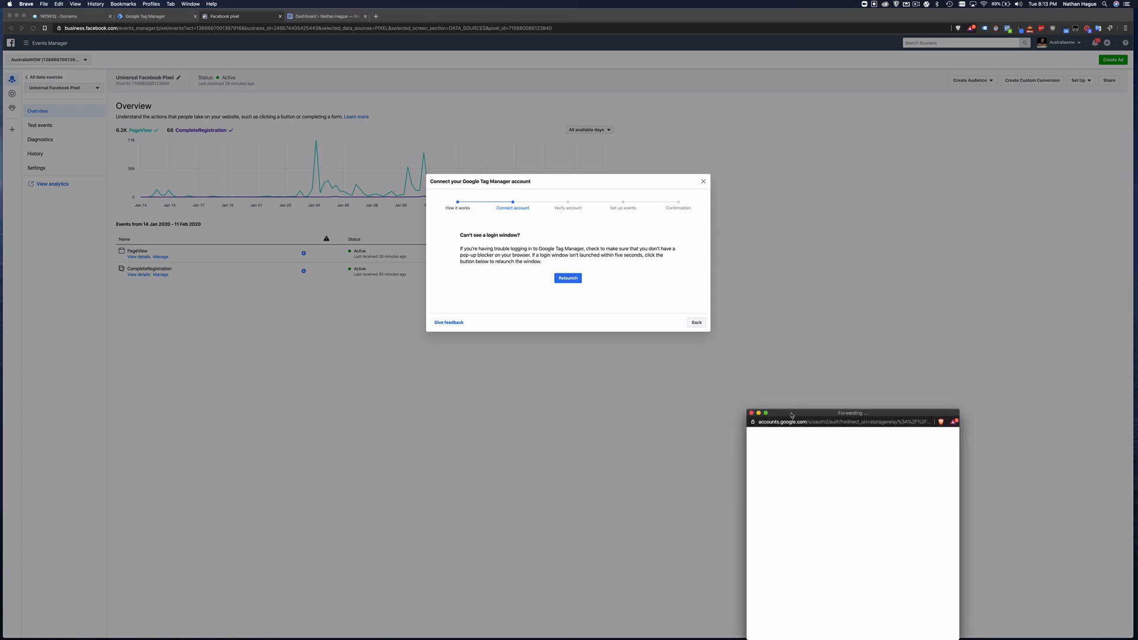
{"action": "left_click_drag", "start_coordinate": [791, 415], "coordinate": [653, 274]}
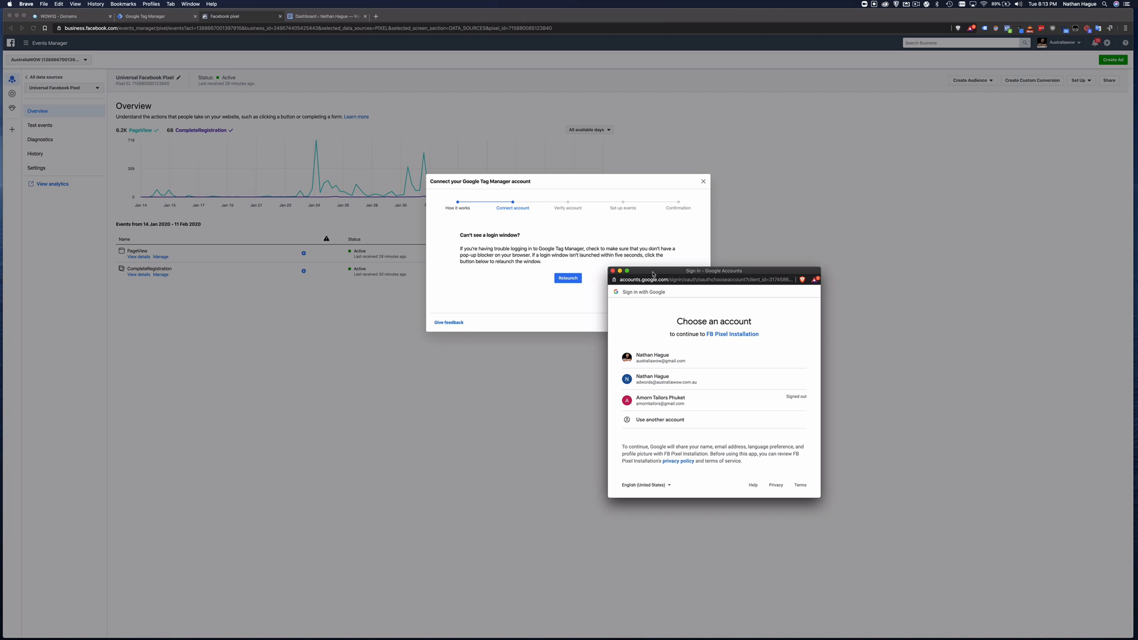
{"action": "left_click", "coordinate": [672, 382]}
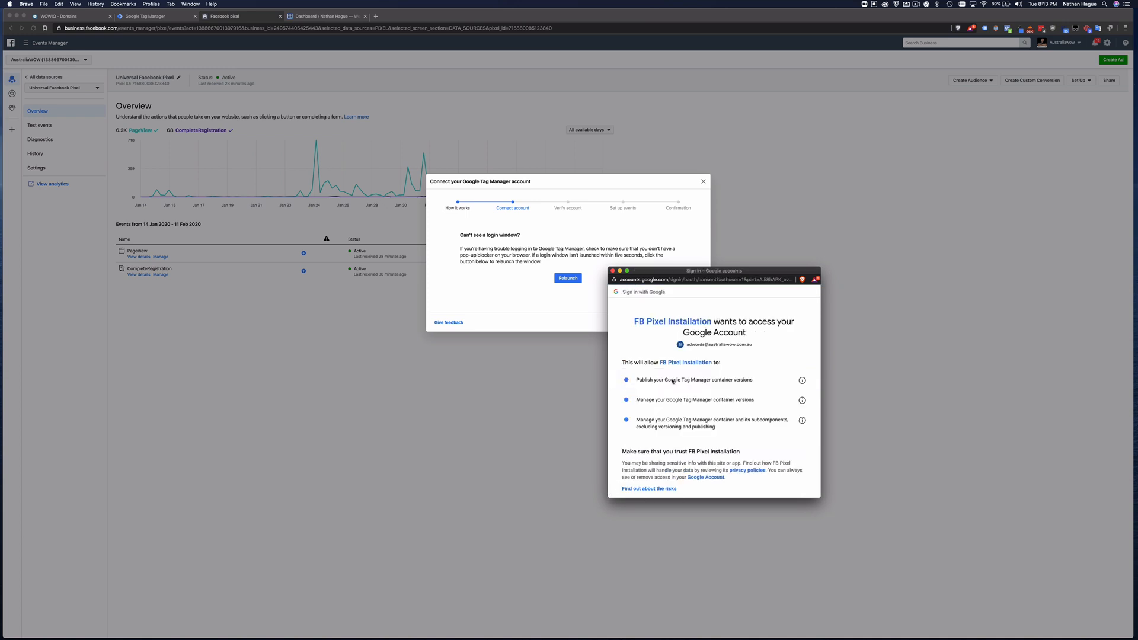
{"action": "scroll", "coordinate": [752, 398], "scroll_direction": "down", "scroll_amount": 3}
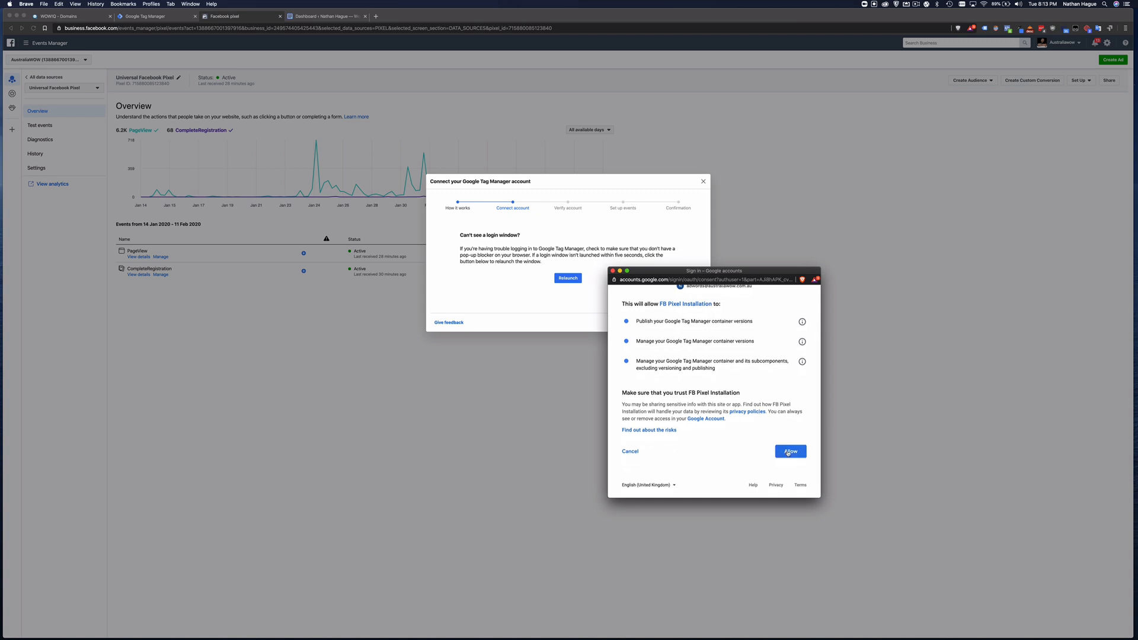
{"action": "left_click", "coordinate": [787, 452]}
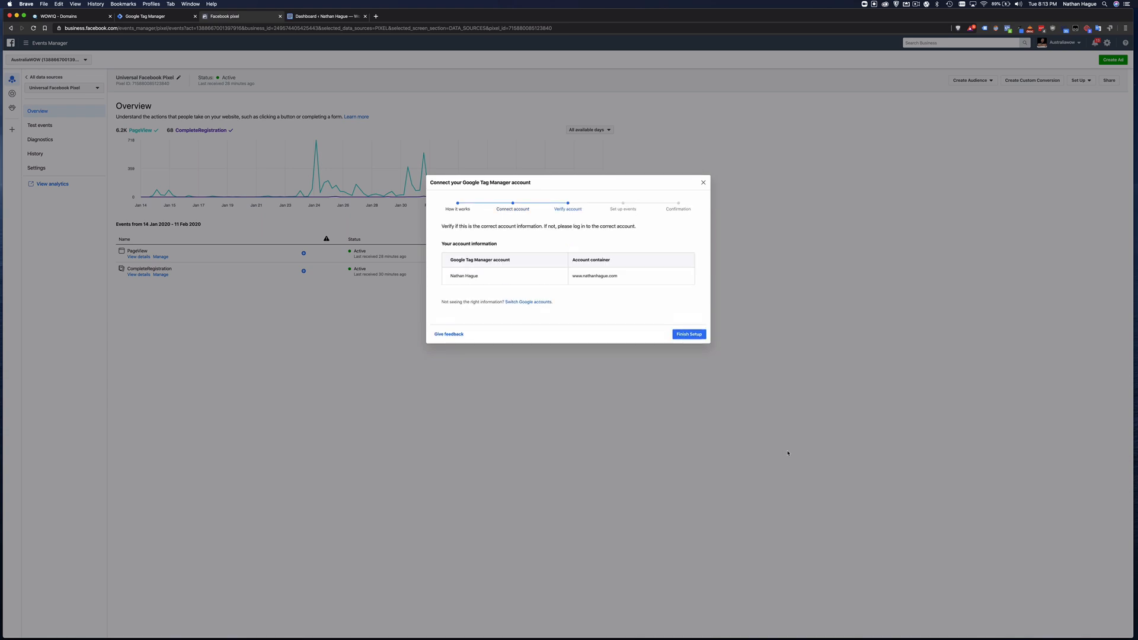
Finish the Facebook pixel's Tag Manager connection without adding any events, and close the setup
{"action": "left_click", "coordinate": [690, 335]}
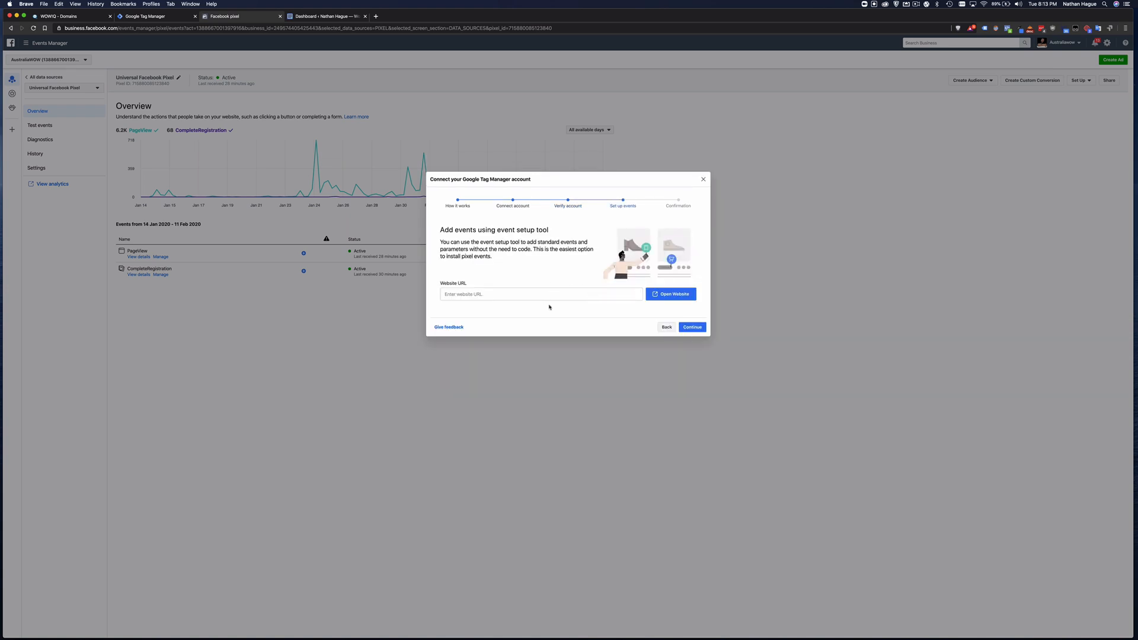
{"action": "left_click", "coordinate": [691, 327]}
{"action": "left_click", "coordinate": [694, 347]}
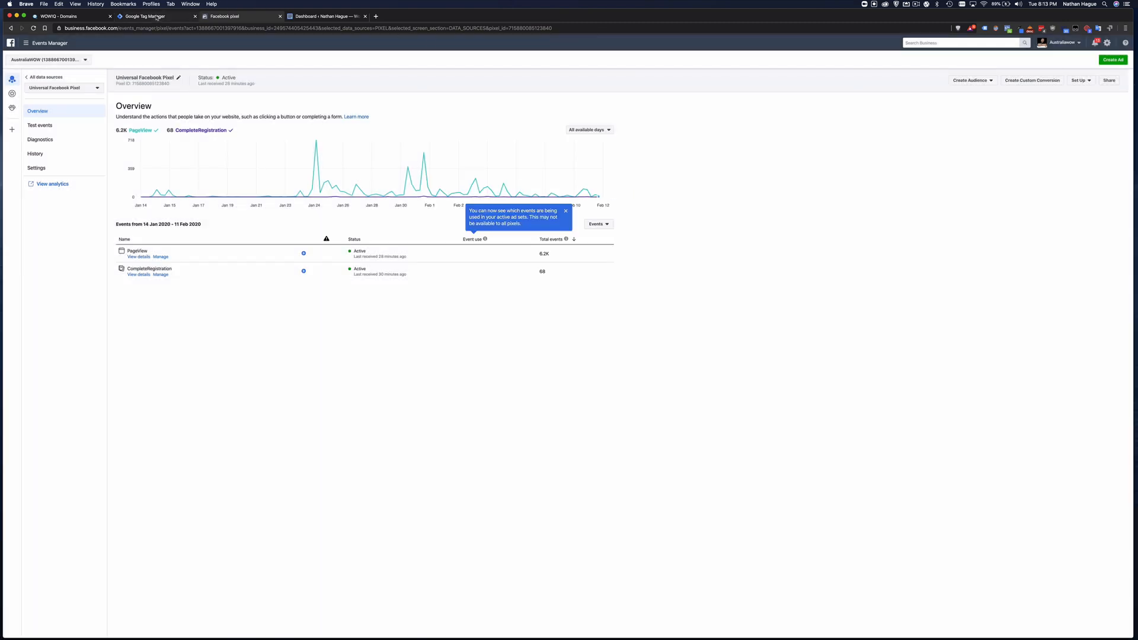
Check the Facebook Pixel tag in the Tag Manager workspace and publish the container live without a version name or description
{"action": "left_click", "coordinate": [157, 16]}
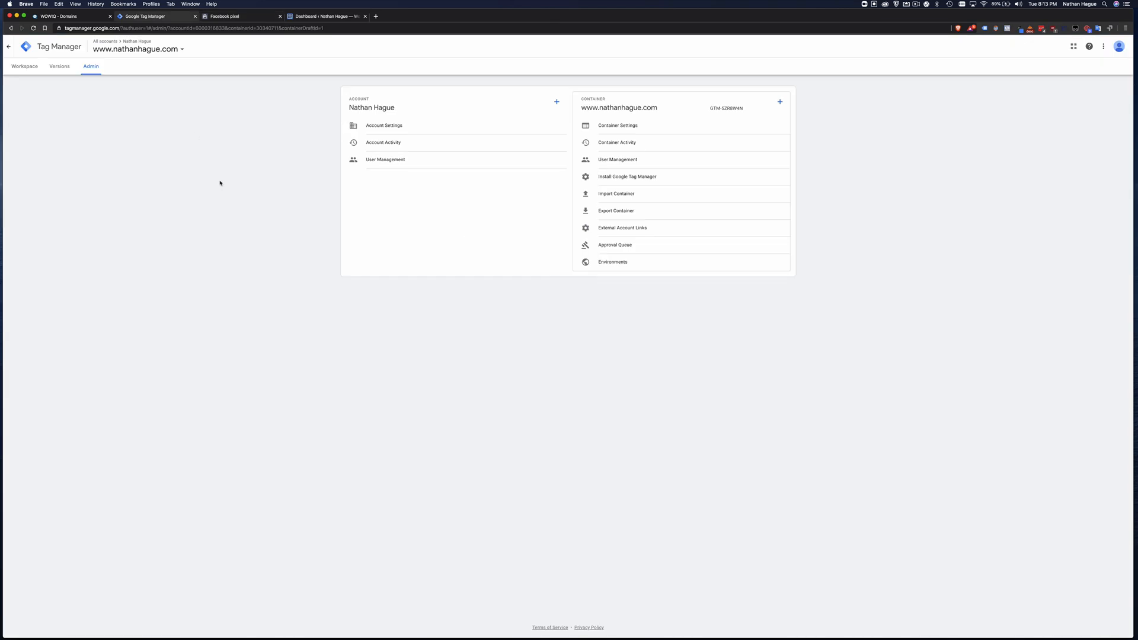
{"action": "left_click", "coordinate": [31, 69]}
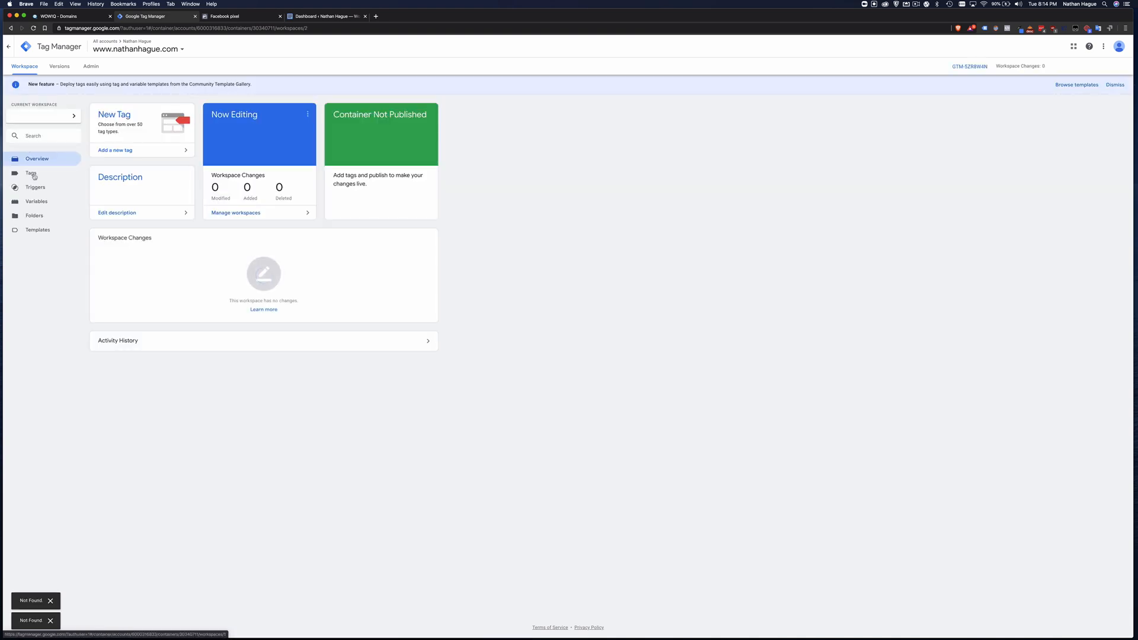
{"action": "left_click", "coordinate": [35, 175]}
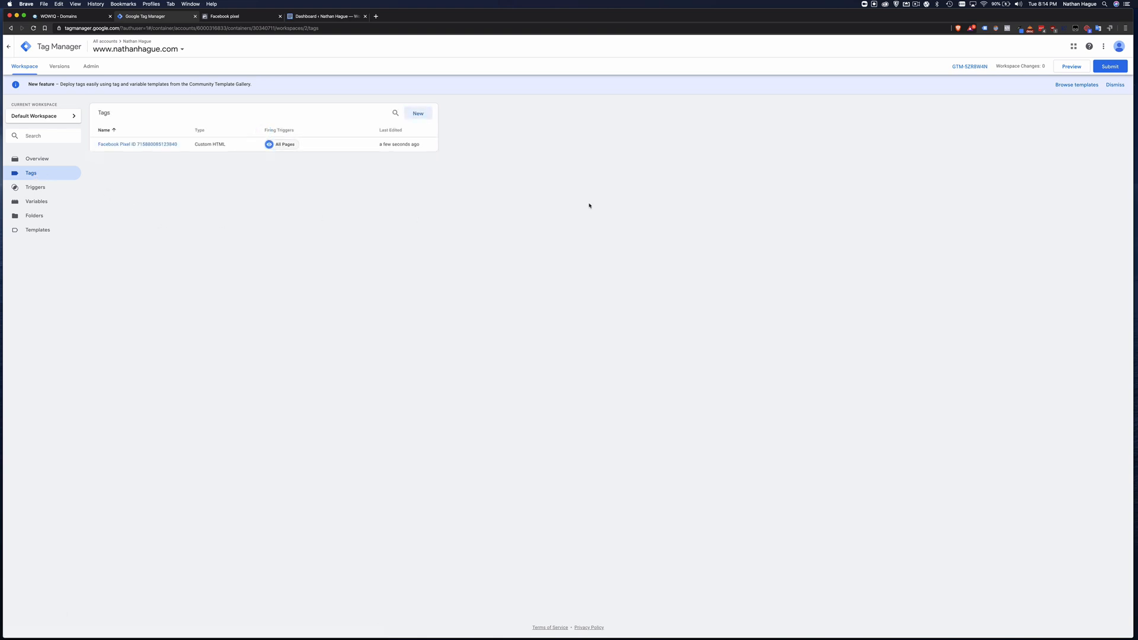
{"action": "left_click", "coordinate": [1110, 66]}
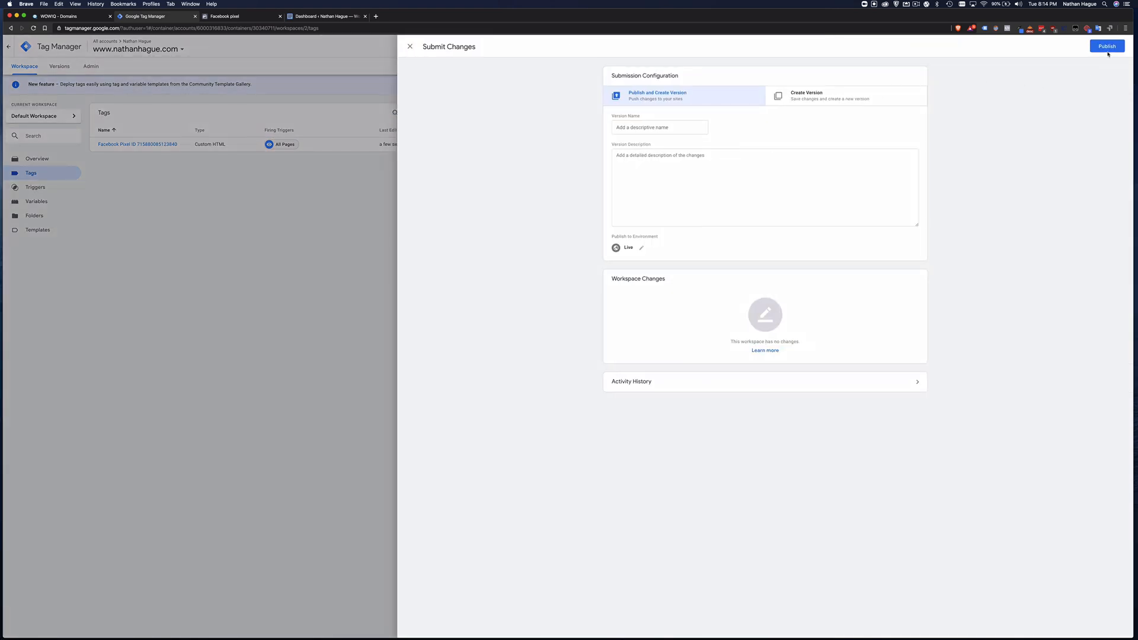
{"action": "left_click", "coordinate": [1108, 50]}
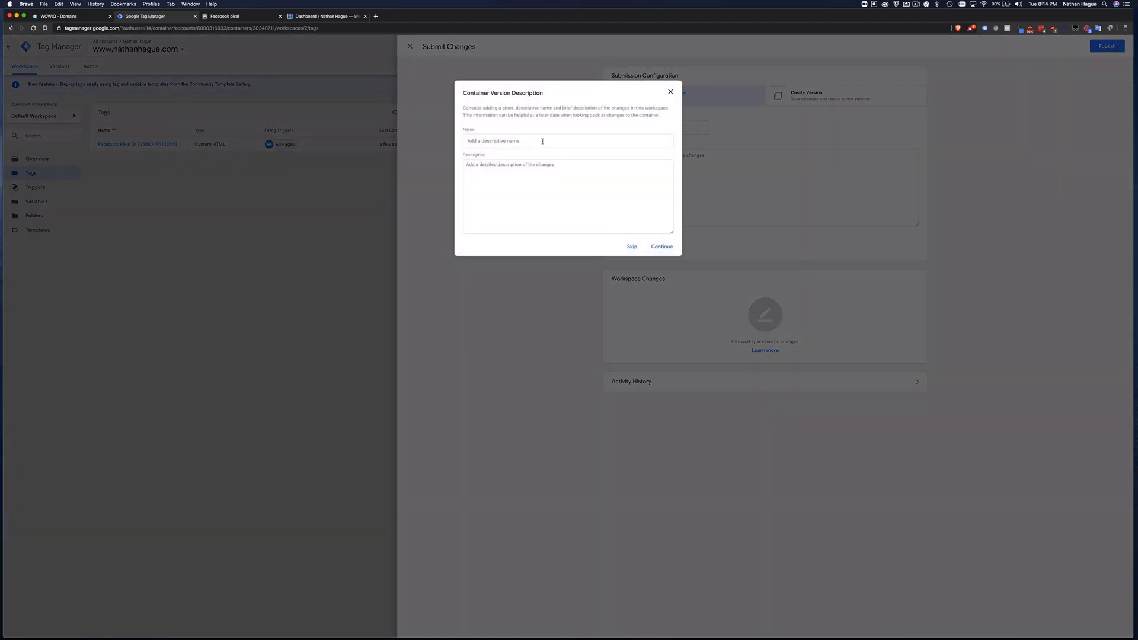
{"action": "left_click", "coordinate": [663, 247]}
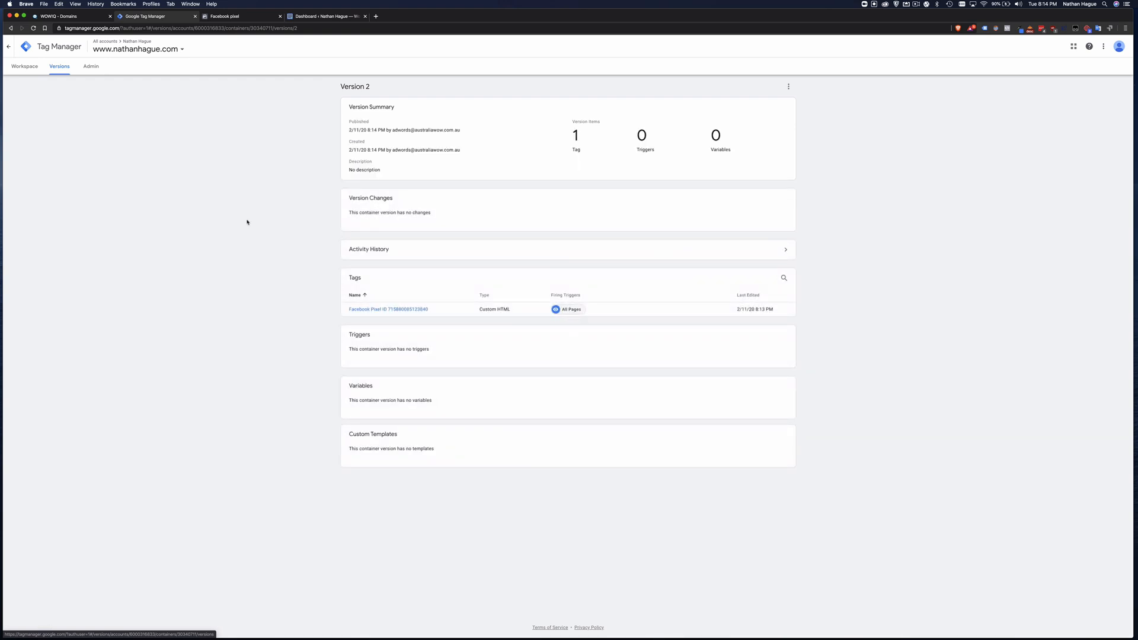
Review the tags and triggers in the container's default workspace
{"action": "left_click", "coordinate": [31, 72]}
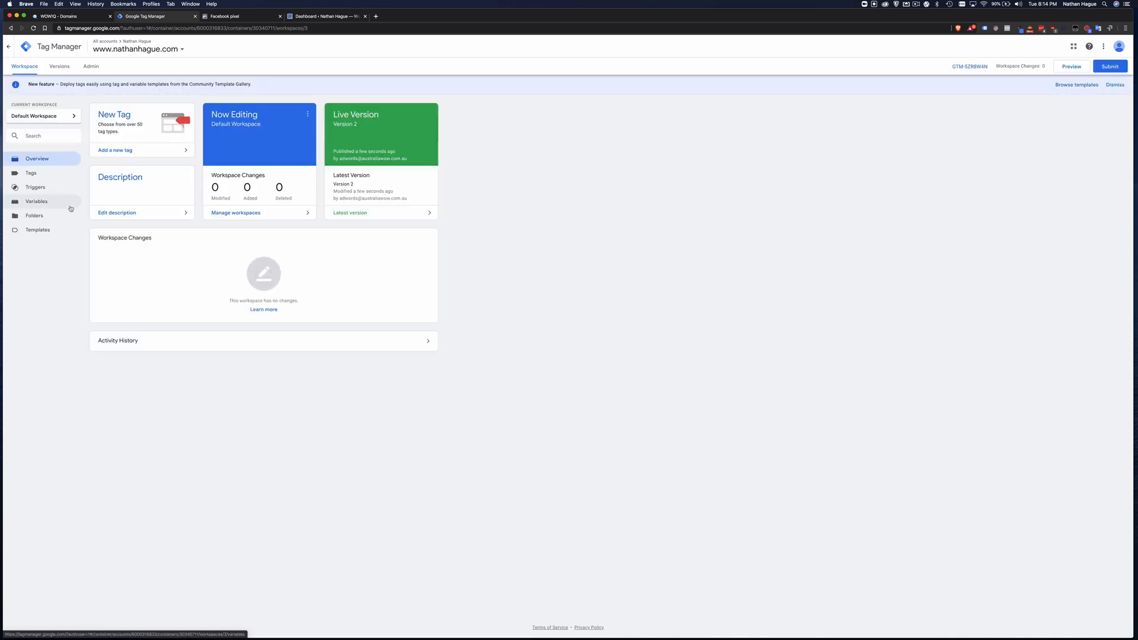
{"action": "left_click", "coordinate": [38, 176]}
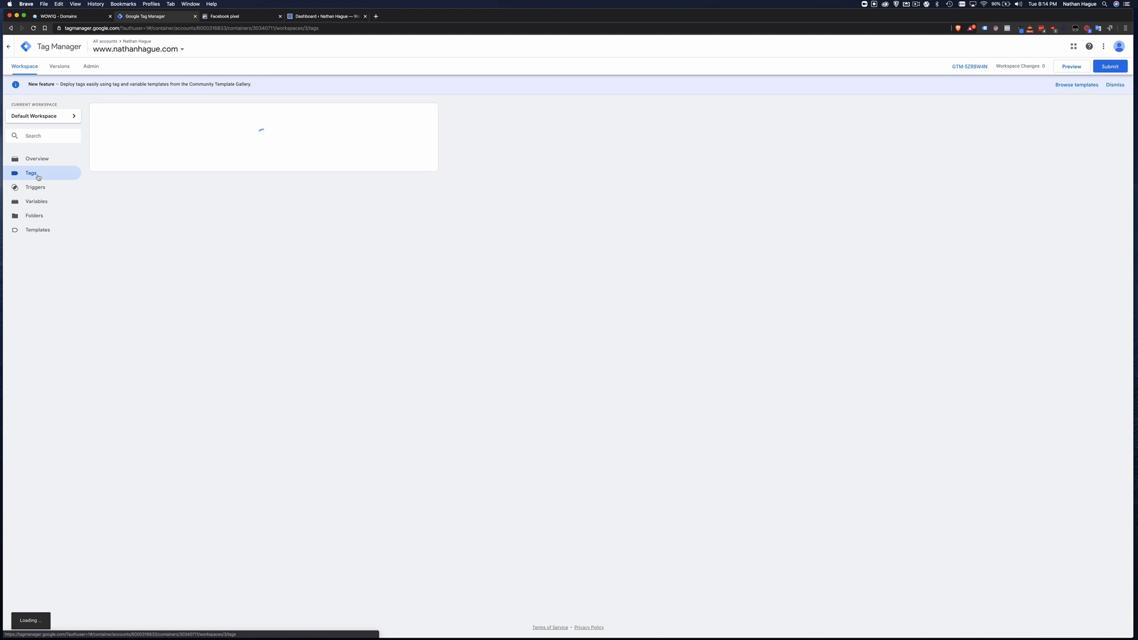
{"action": "left_click", "coordinate": [37, 189]}
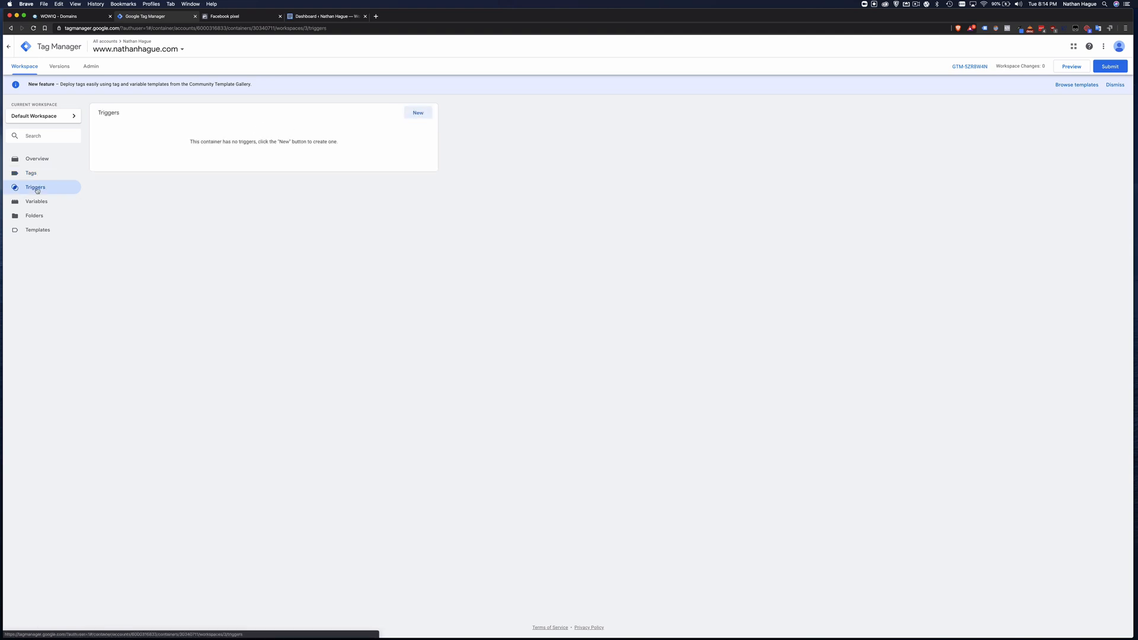
{"action": "left_click", "coordinate": [30, 174]}
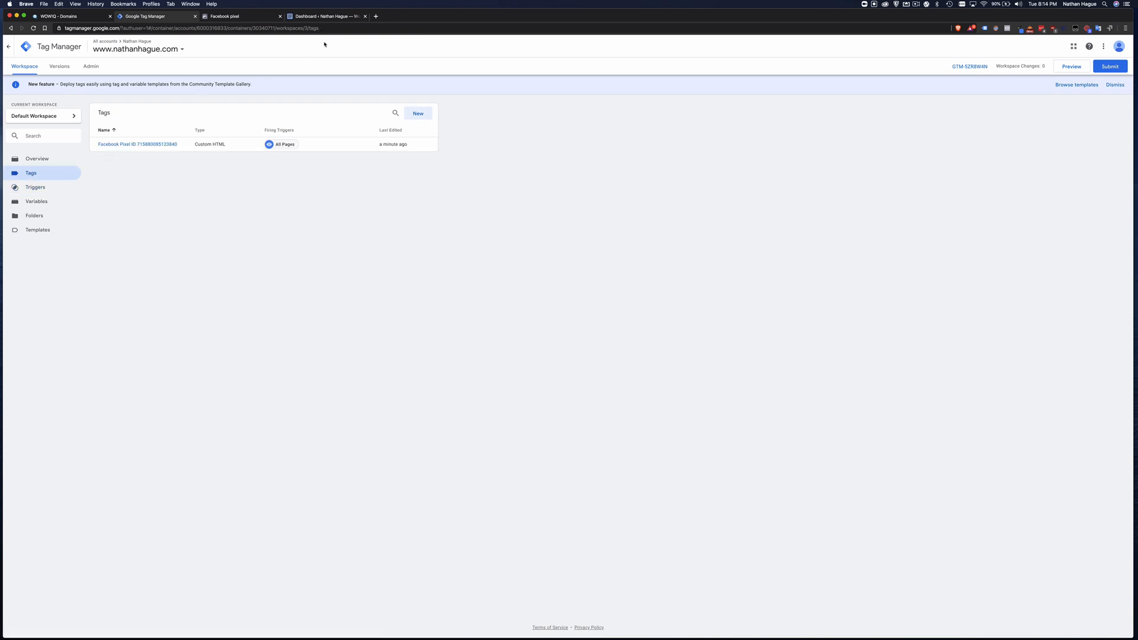
In WOWIQ, start the GDPR setup for the registered domain and authorize it with Google
{"action": "left_click", "coordinate": [62, 17]}
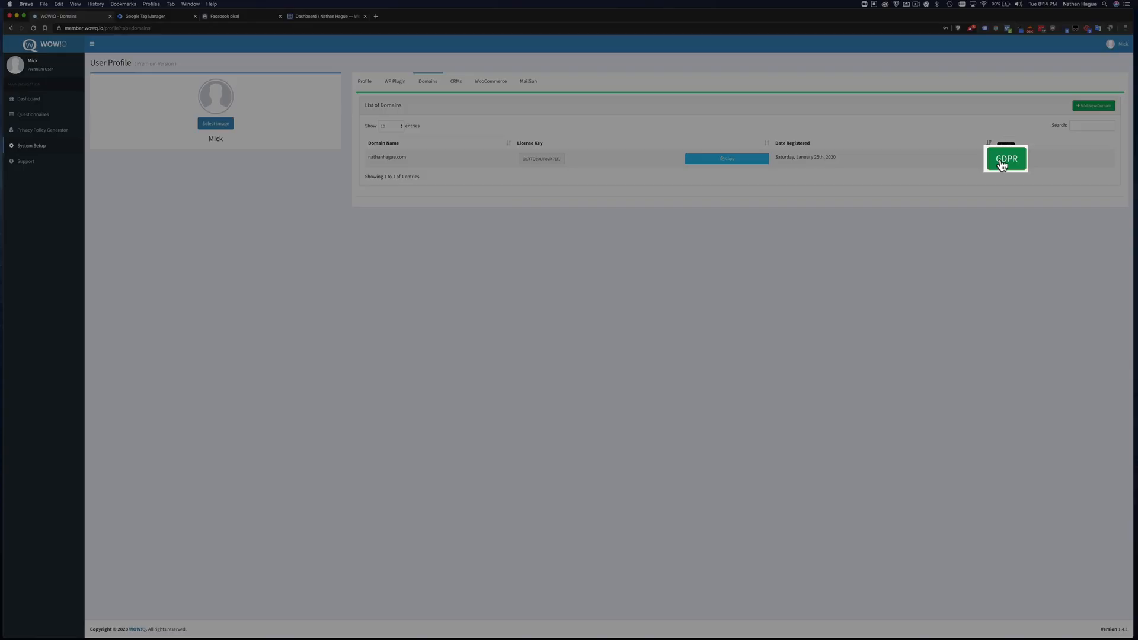
{"action": "left_click", "coordinate": [1004, 159]}
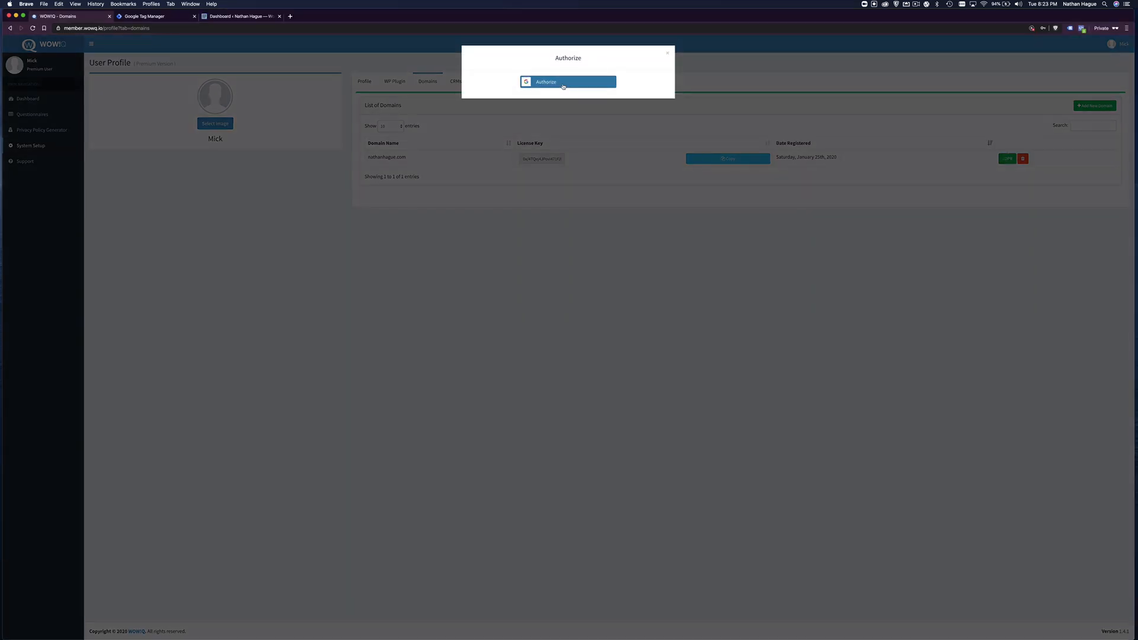
{"action": "left_click", "coordinate": [563, 86]}
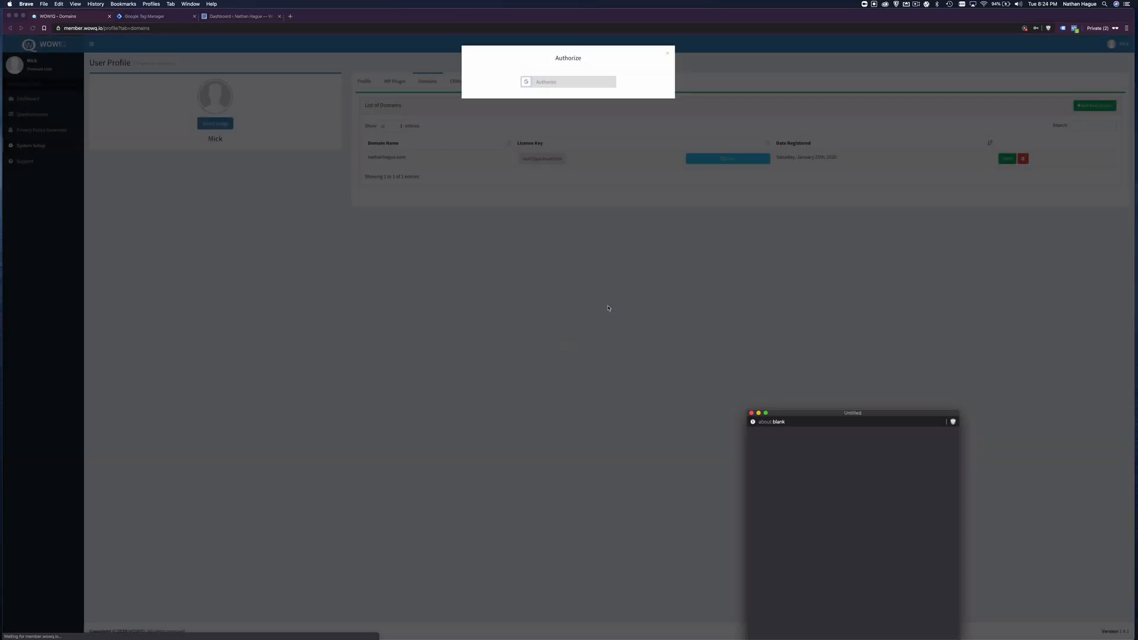
{"action": "left_click_drag", "start_coordinate": [787, 415], "coordinate": [590, 189]}
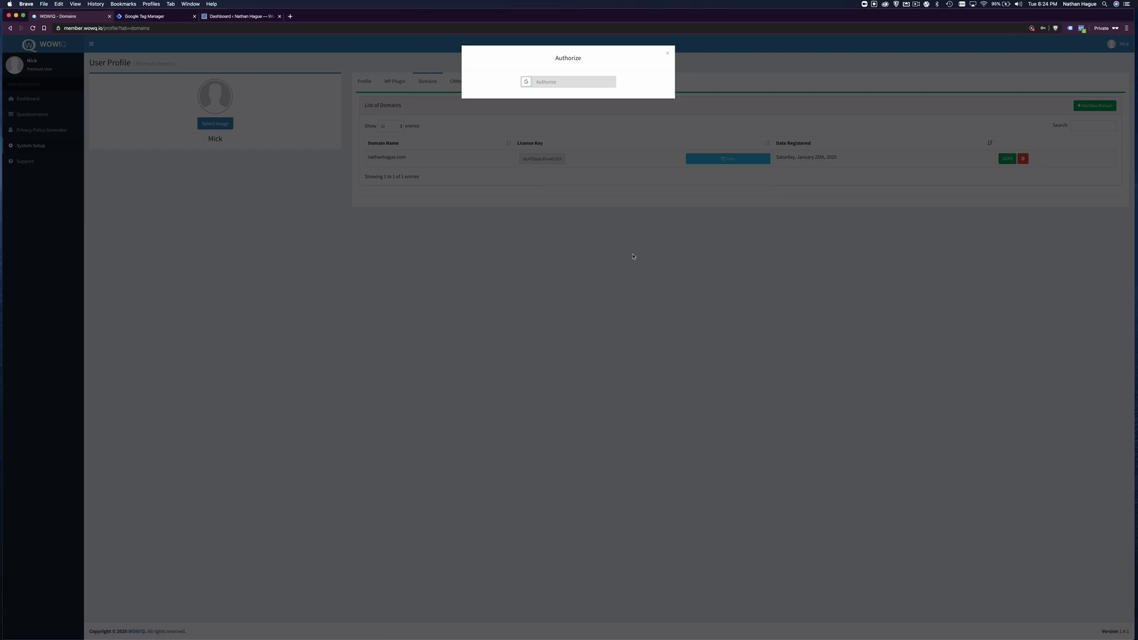
Select the Tag Manager account for the GDPR setup and continue to its settings
{"action": "left_click", "coordinate": [652, 84]}
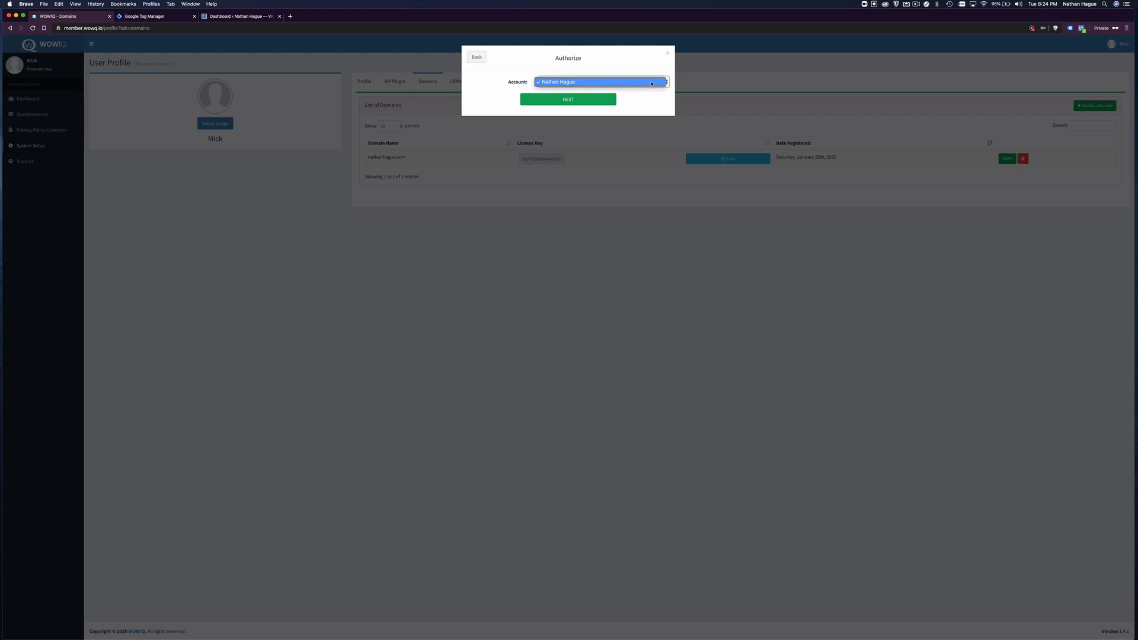
{"action": "left_click", "coordinate": [650, 87]}
{"action": "left_click", "coordinate": [576, 100]}
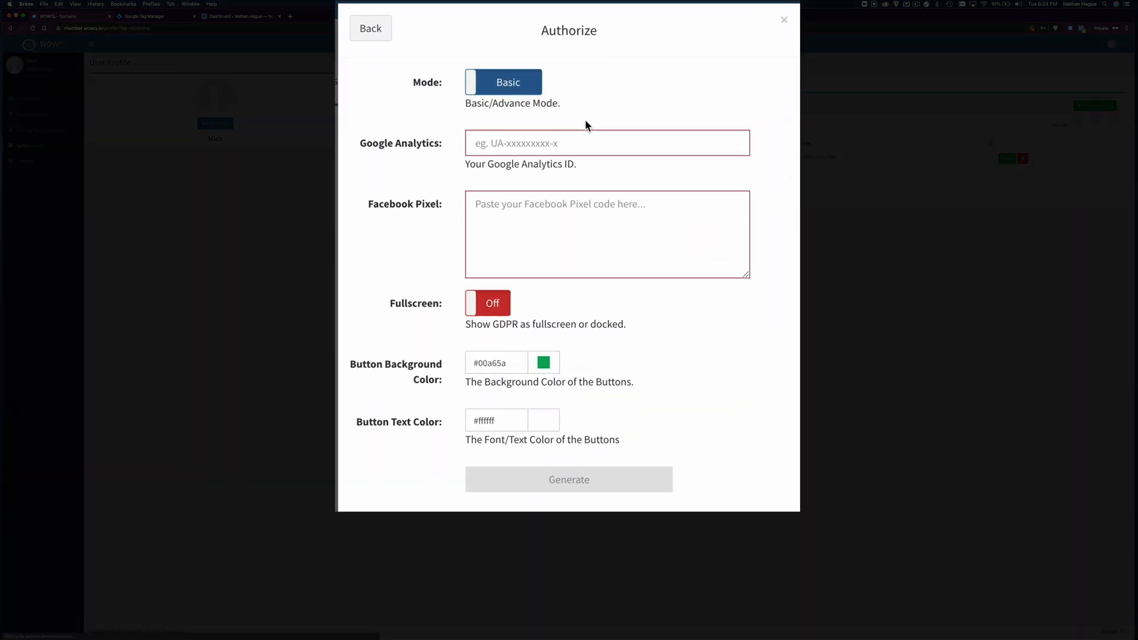
Generate the GDPR setup in Advance mode with Fullscreen on, finish it and dismiss the introductory video
{"action": "left_click", "coordinate": [511, 86]}
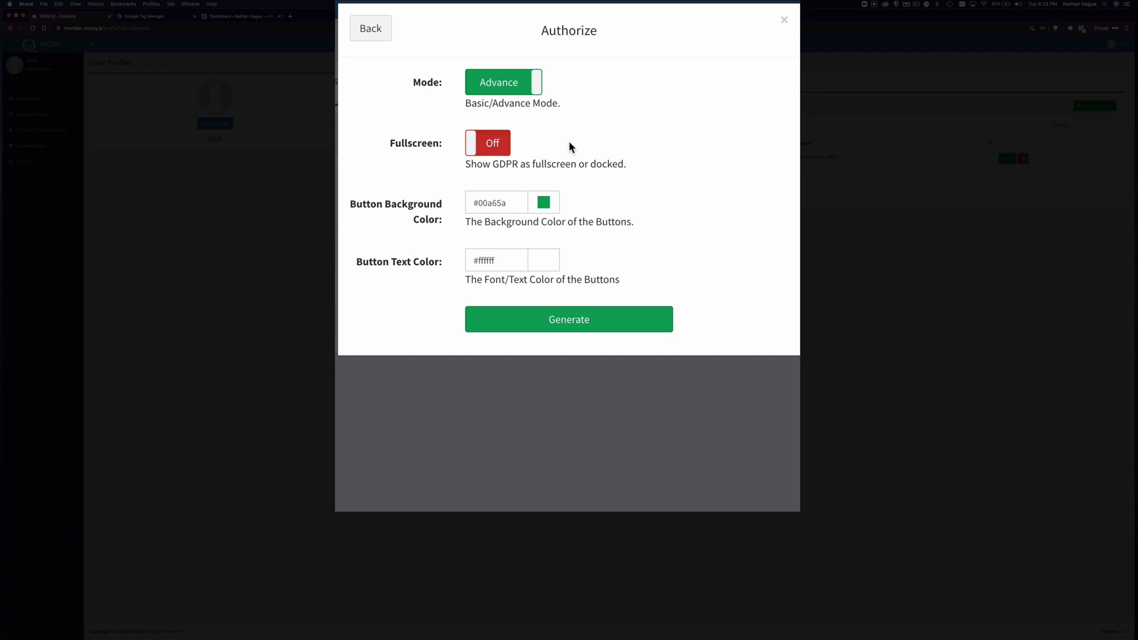
{"action": "left_click", "coordinate": [500, 144]}
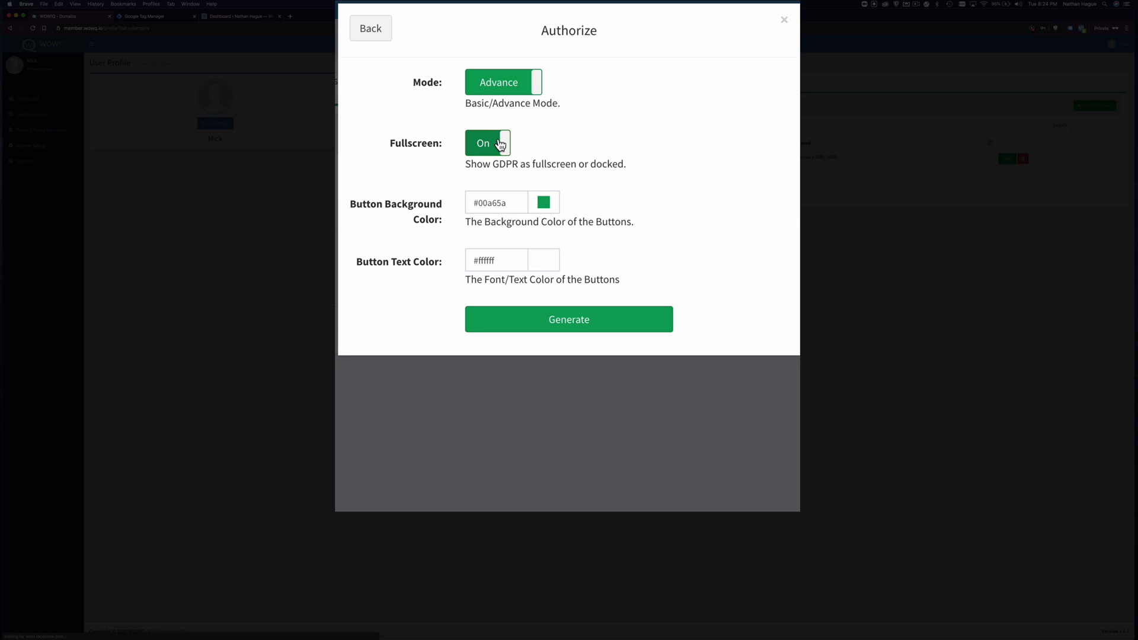
{"action": "left_click", "coordinate": [579, 320]}
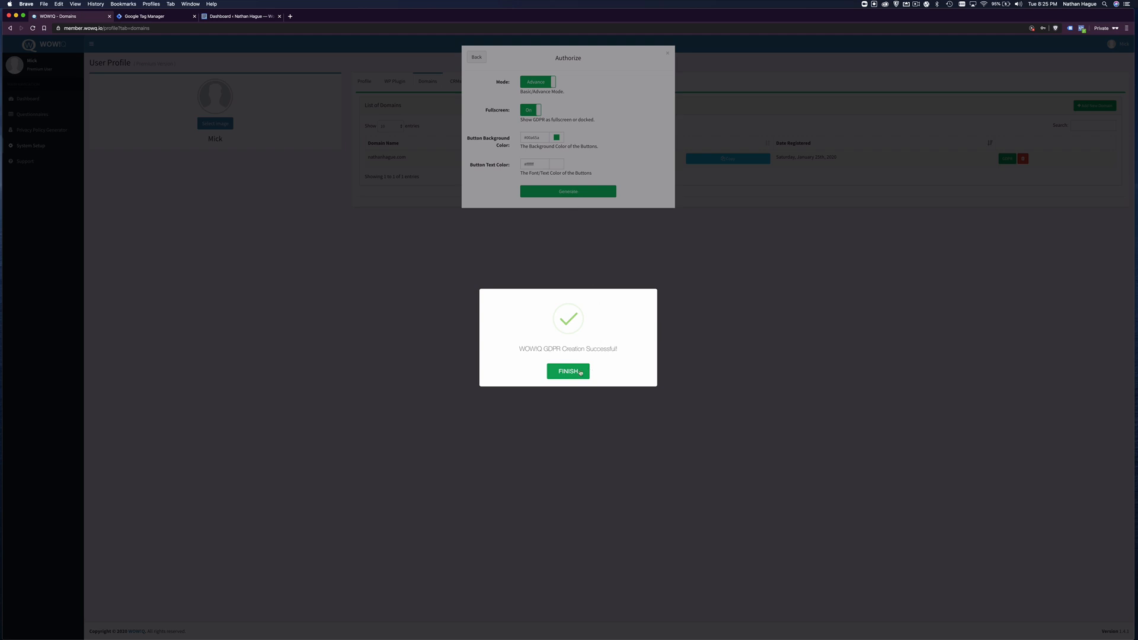
{"action": "left_click", "coordinate": [579, 372]}
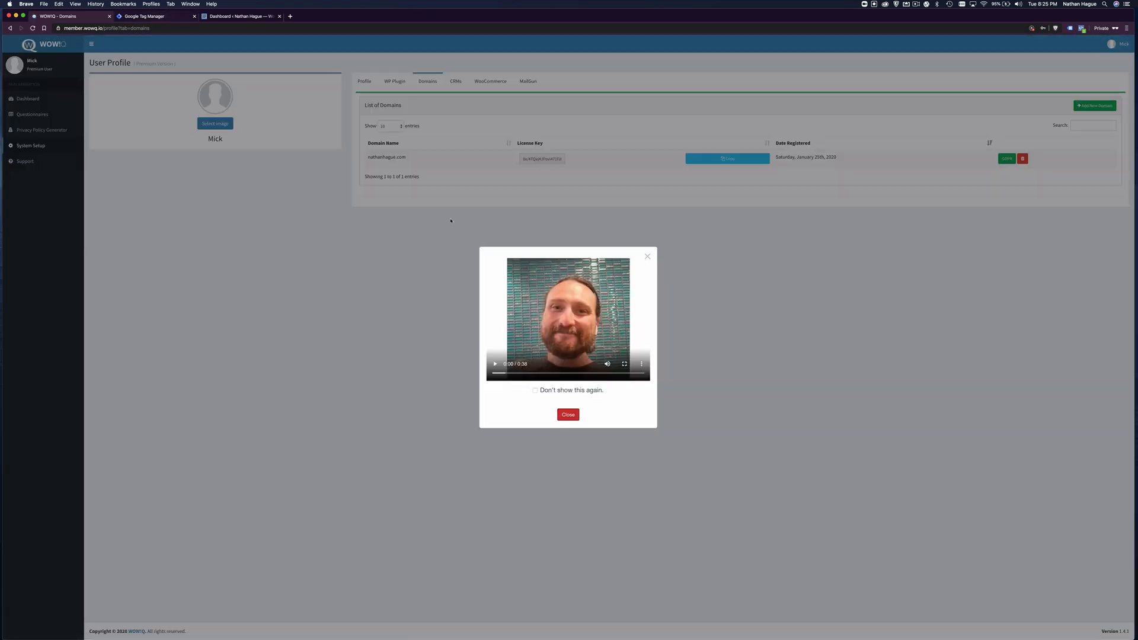
{"action": "left_click", "coordinate": [648, 256]}
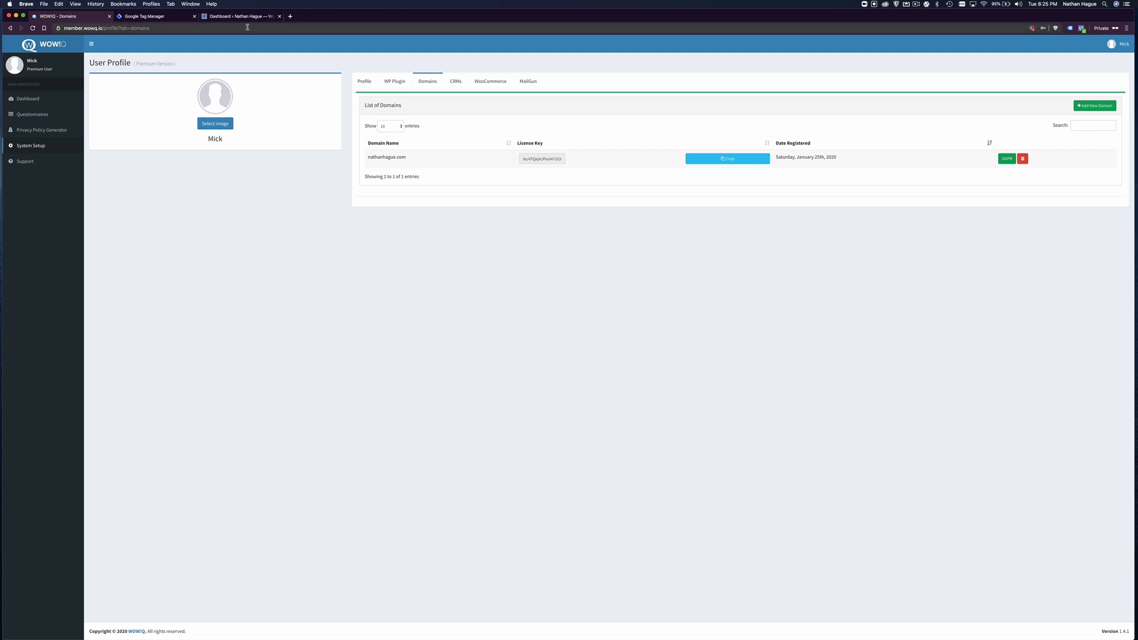
Switch to Google Tag Manager, reload it, and reopen the website's container from the account's container list
{"action": "left_click", "coordinate": [150, 18]}
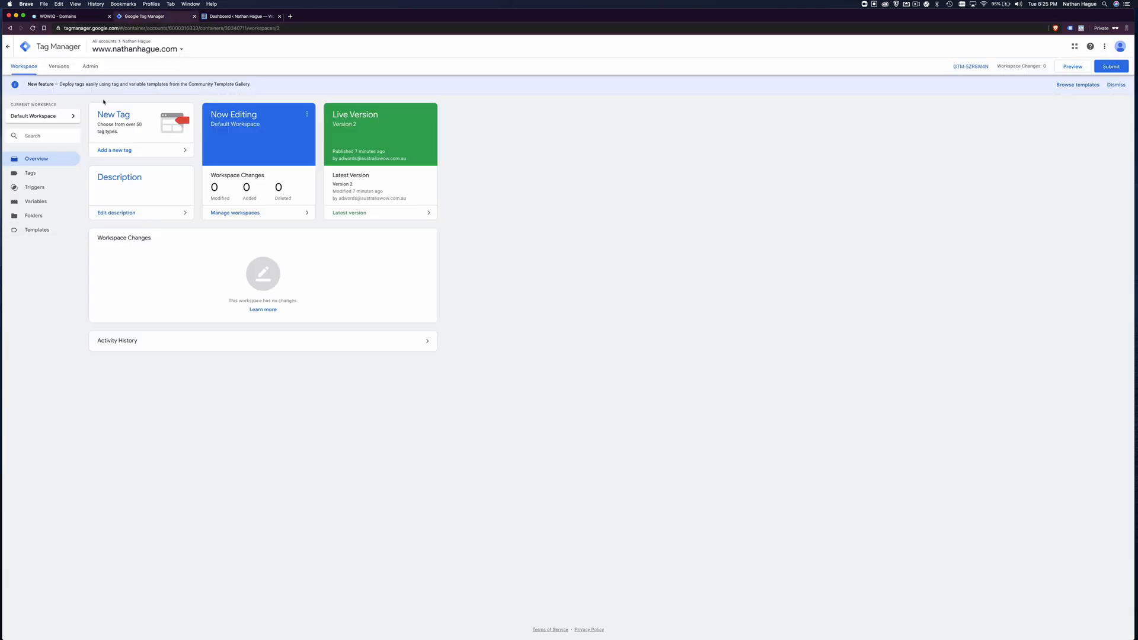
{"action": "left_click", "coordinate": [33, 28]}
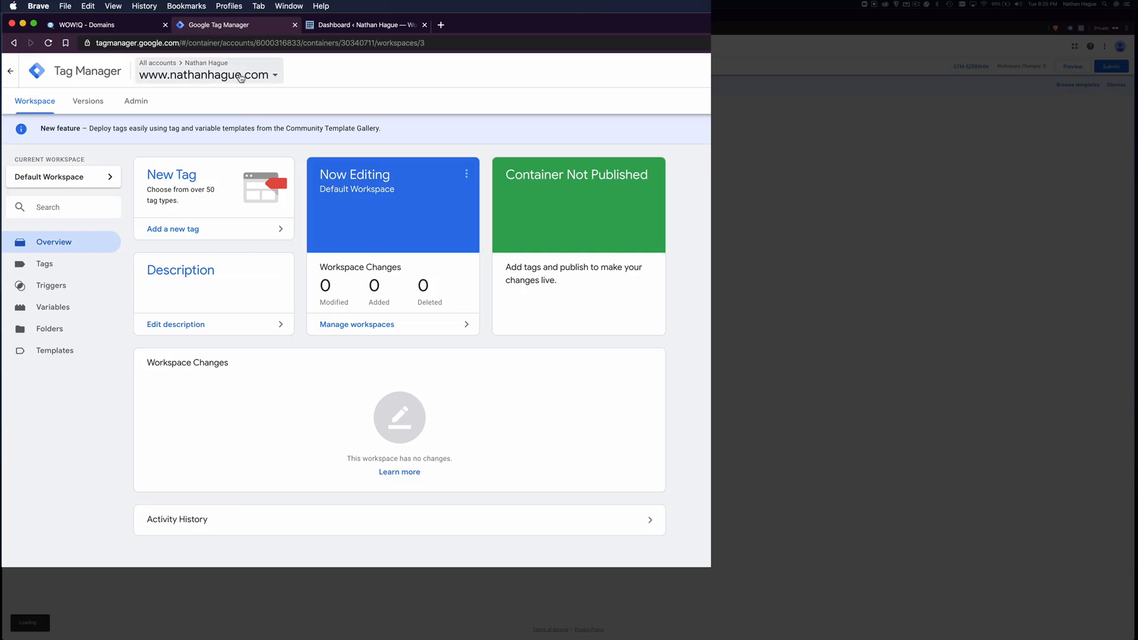
{"action": "left_click", "coordinate": [159, 51]}
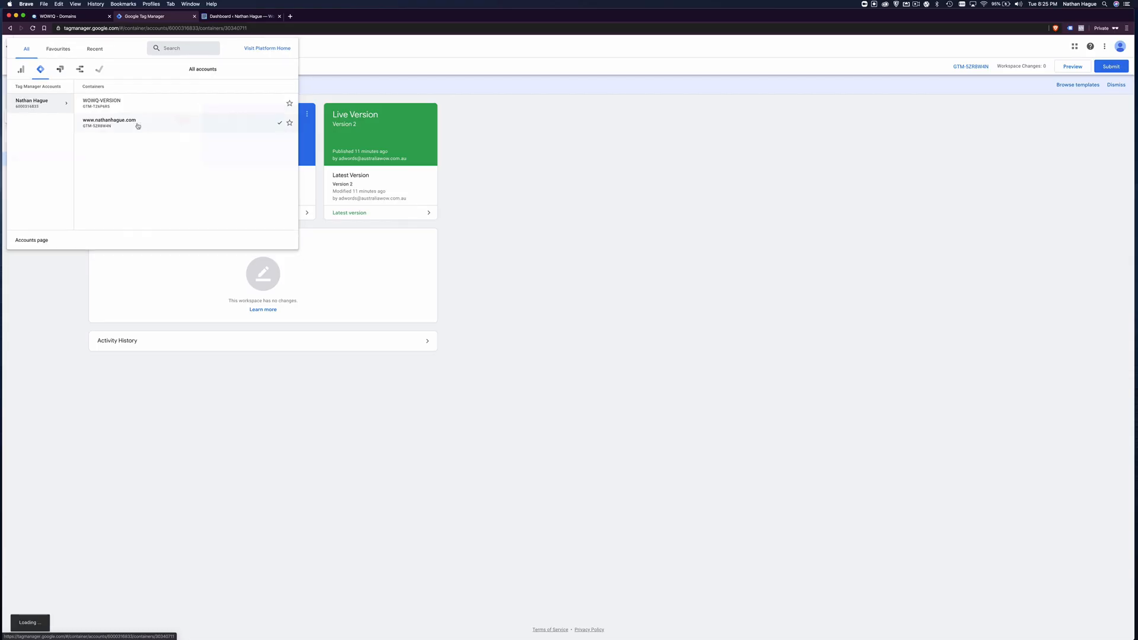
{"action": "left_click", "coordinate": [211, 191]}
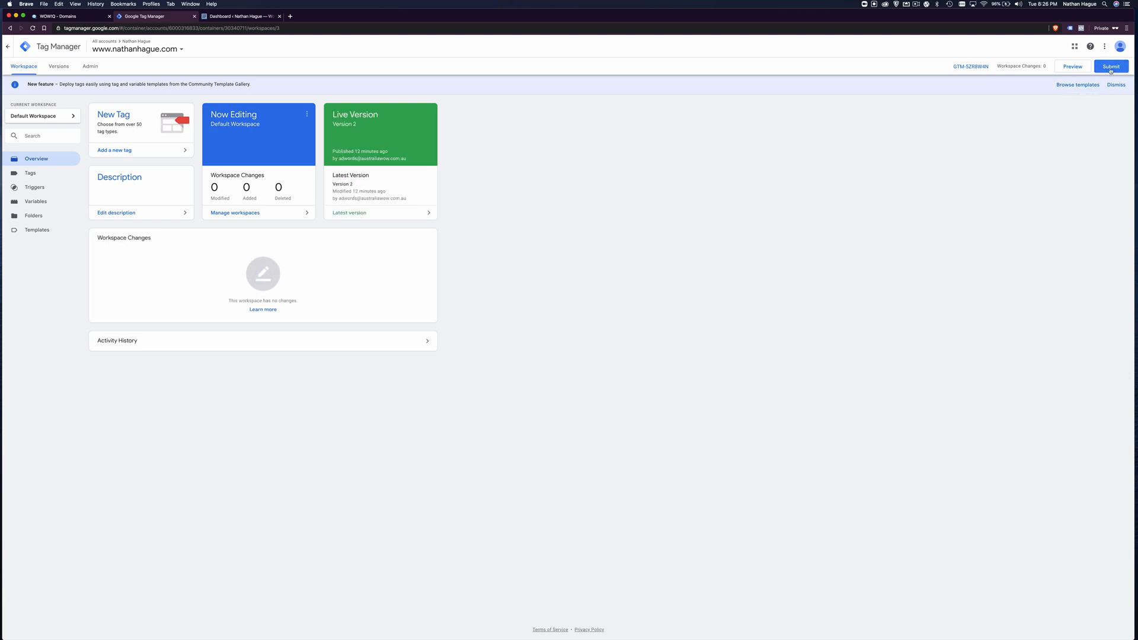
Publish the website container's workspace as a version named "OUR MASTER VERSION" with the description "Pre-WOWQ version"
{"action": "left_click", "coordinate": [1110, 67]}
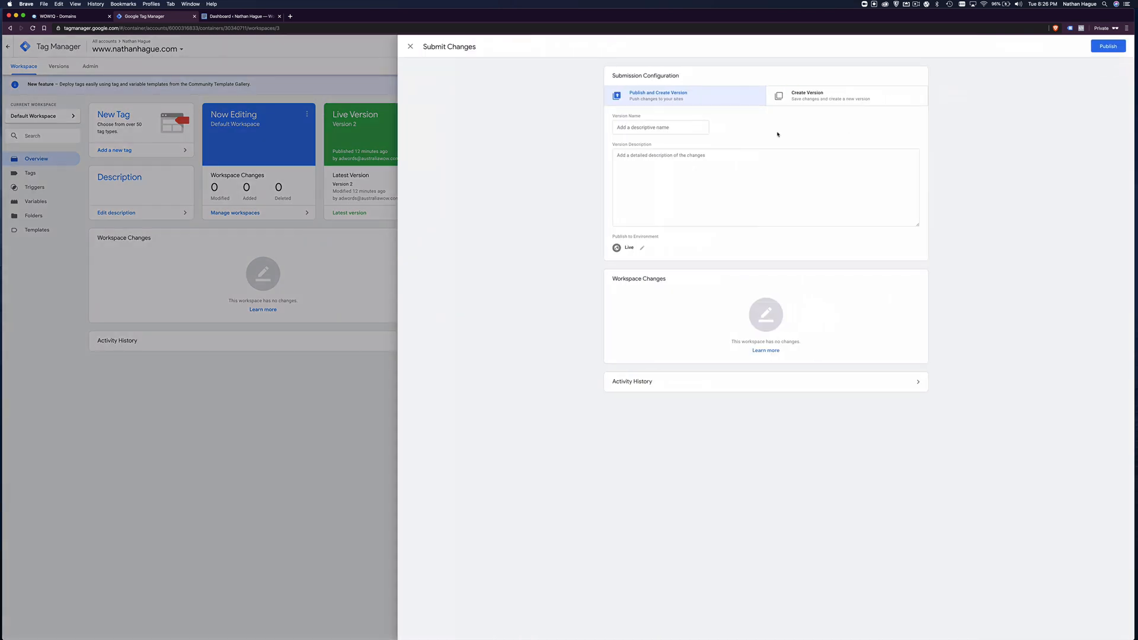
{"action": "left_click", "coordinate": [656, 128]}
{"action": "type", "text": "OIUR MASTER VERSIUBN"}
{"action": "left_click_drag", "start_coordinate": [671, 127], "coordinate": [582, 126]}
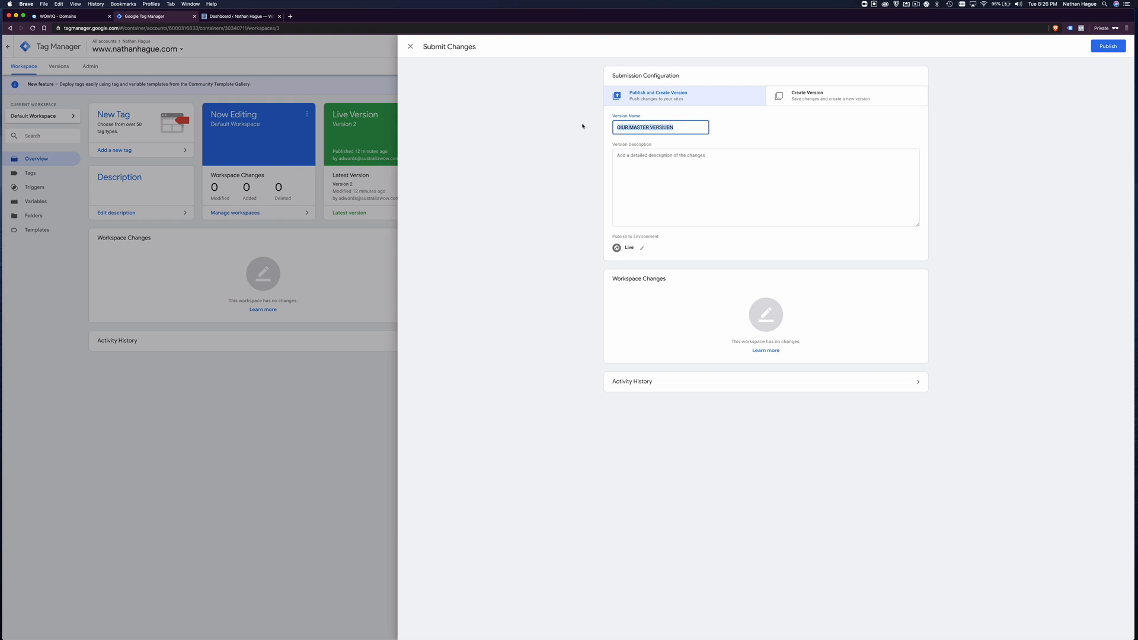
{"action": "type", "text": "OUR MASTER VERSION"}
{"action": "left_click", "coordinate": [662, 169]}
{"action": "type", "text": "Pr"}
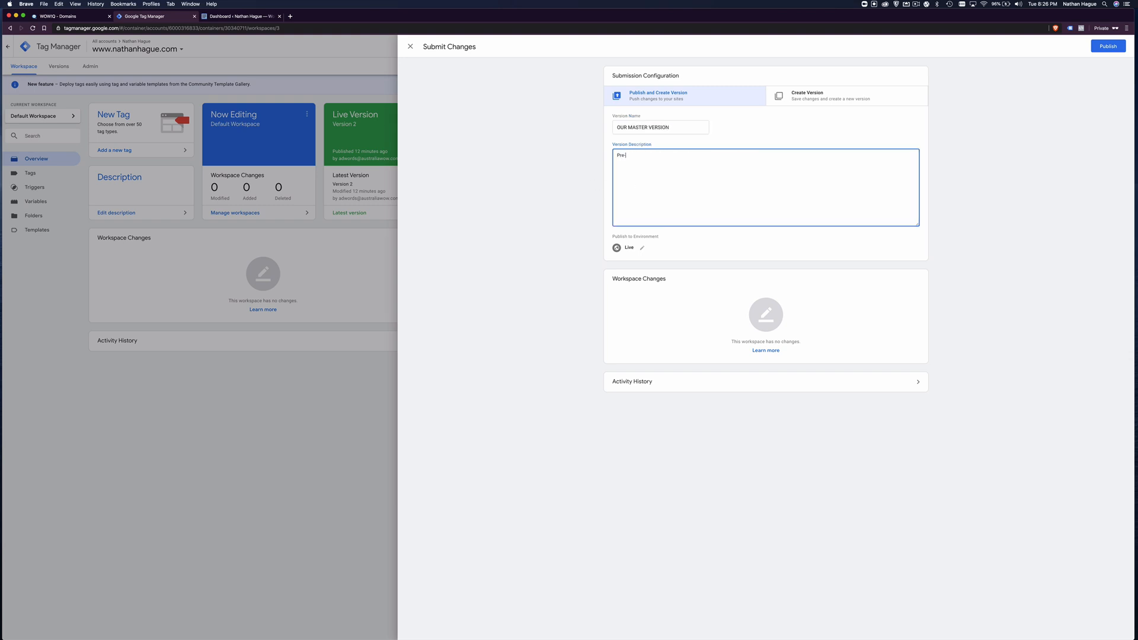
{"action": "type", "text": "e-WOWQ version"}
{"action": "left_click", "coordinate": [1103, 51]}
{"action": "left_click", "coordinate": [1104, 49]}
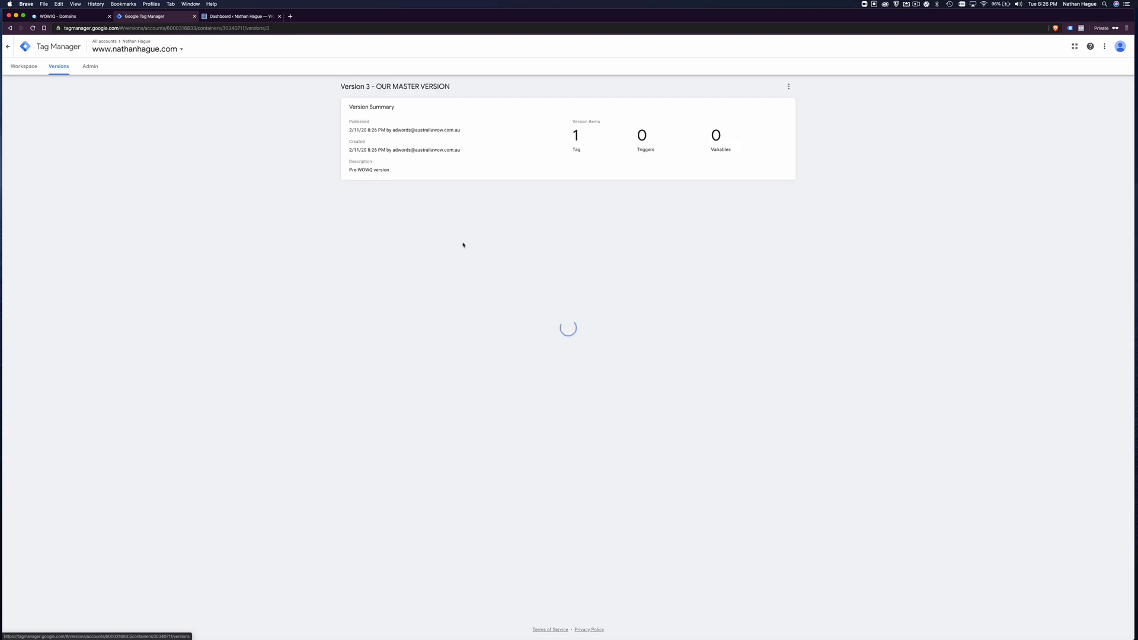
Check the tags in the website container's default workspace and open the WOWQ-VERSION container
{"action": "left_click", "coordinate": [24, 66]}
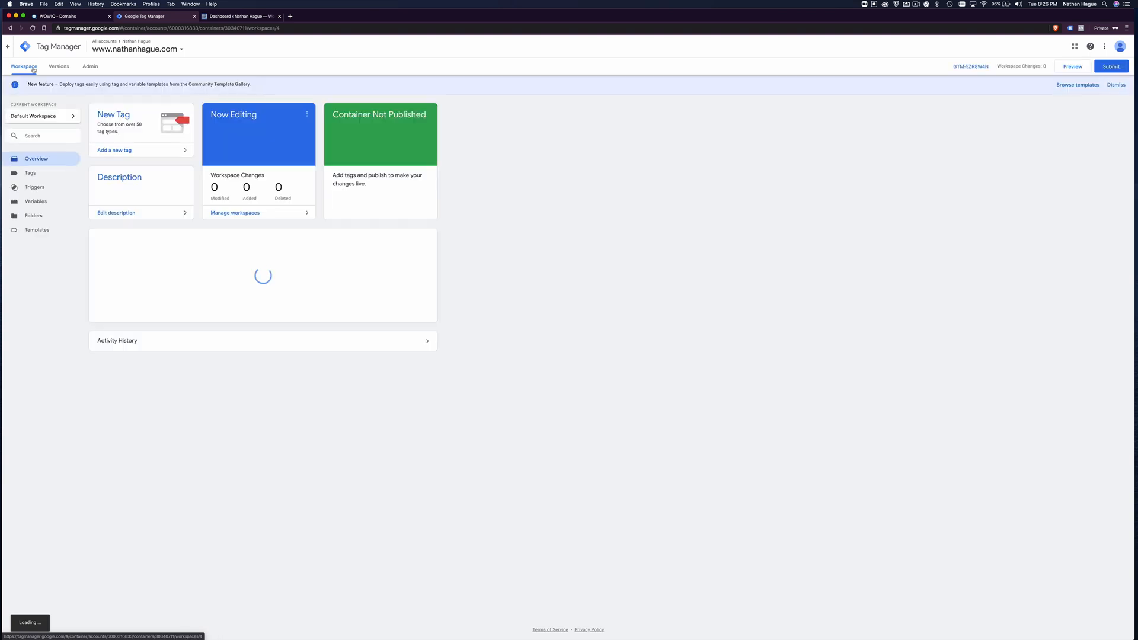
{"action": "left_click", "coordinate": [32, 174]}
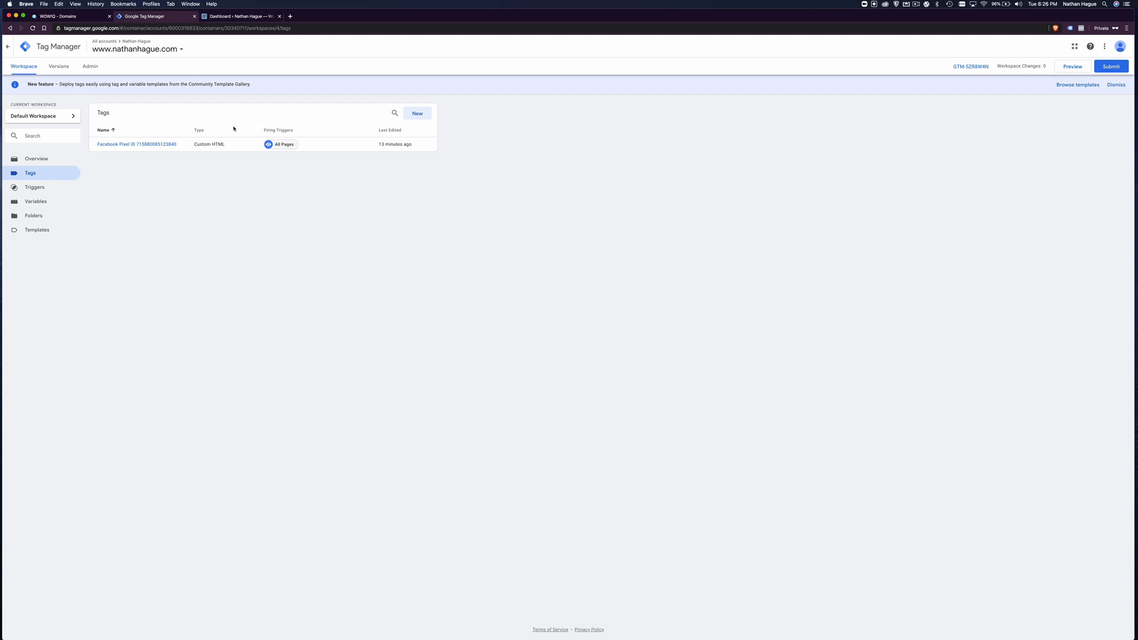
{"action": "left_click", "coordinate": [180, 49]}
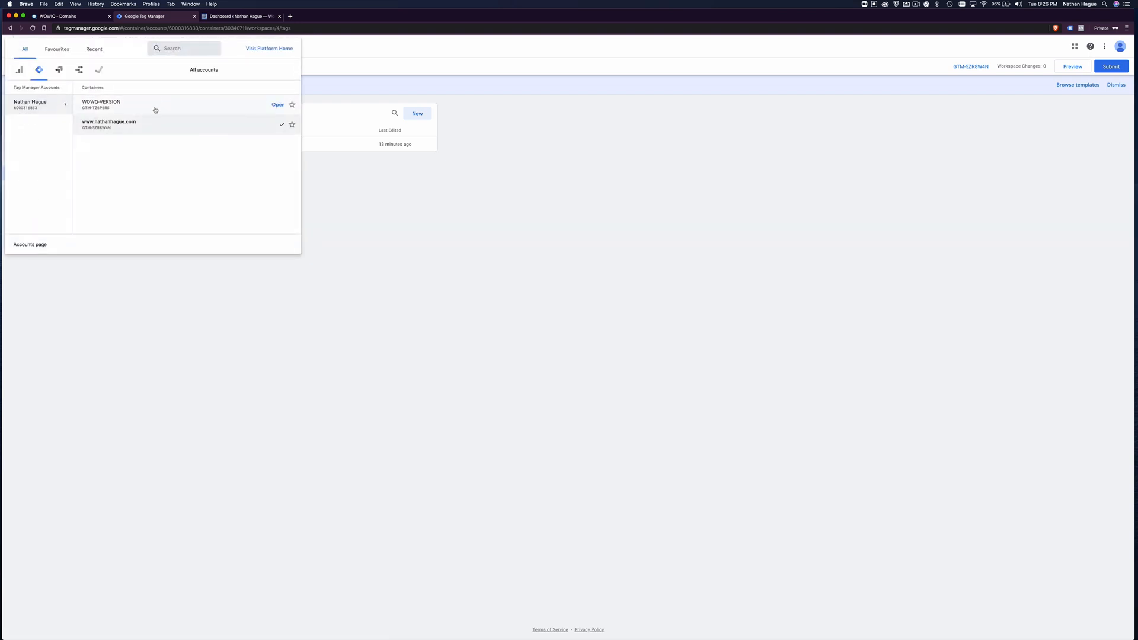
{"action": "left_click", "coordinate": [156, 107]}
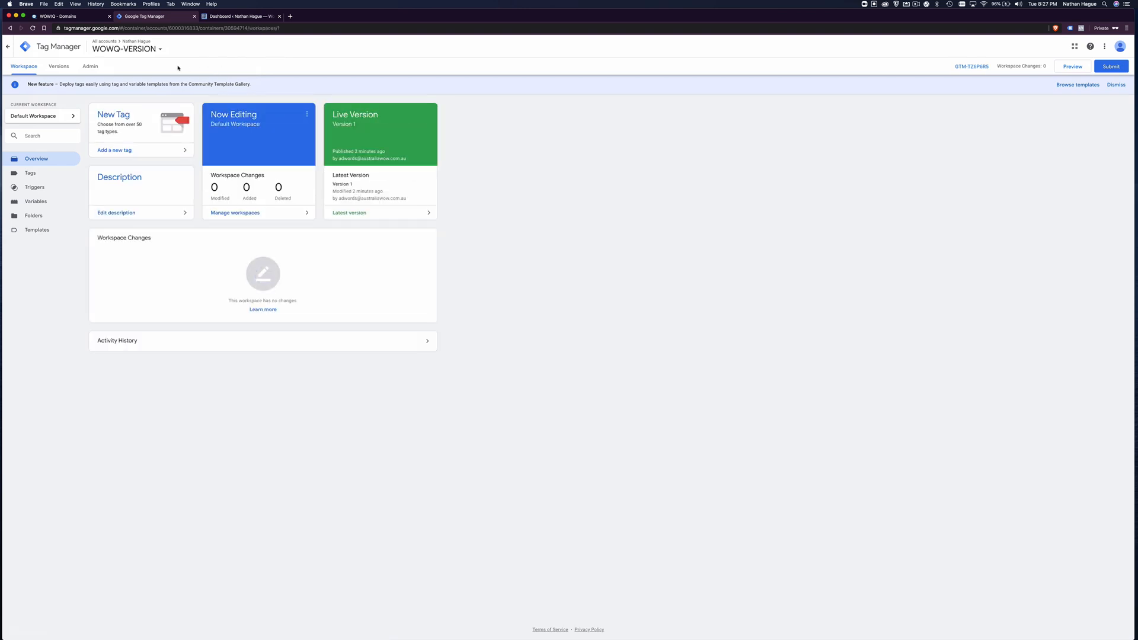
Export the WOWIQ Version of the WOWQ-VERSION container as a JSON file in the Downloads folder
{"action": "left_click", "coordinate": [92, 68]}
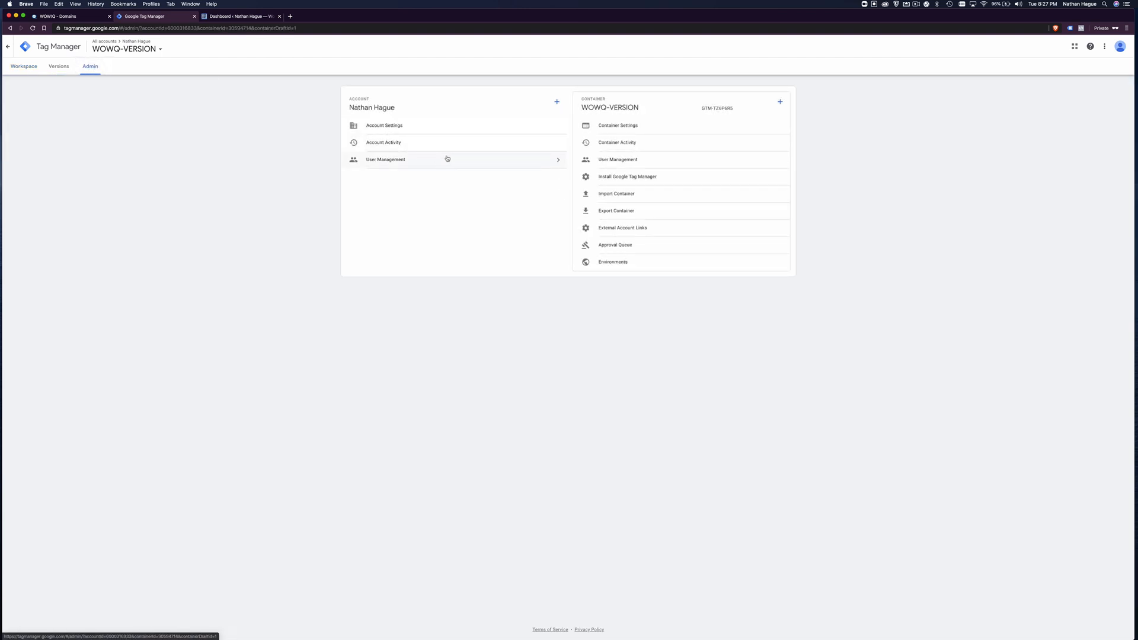
{"action": "left_click", "coordinate": [644, 213]}
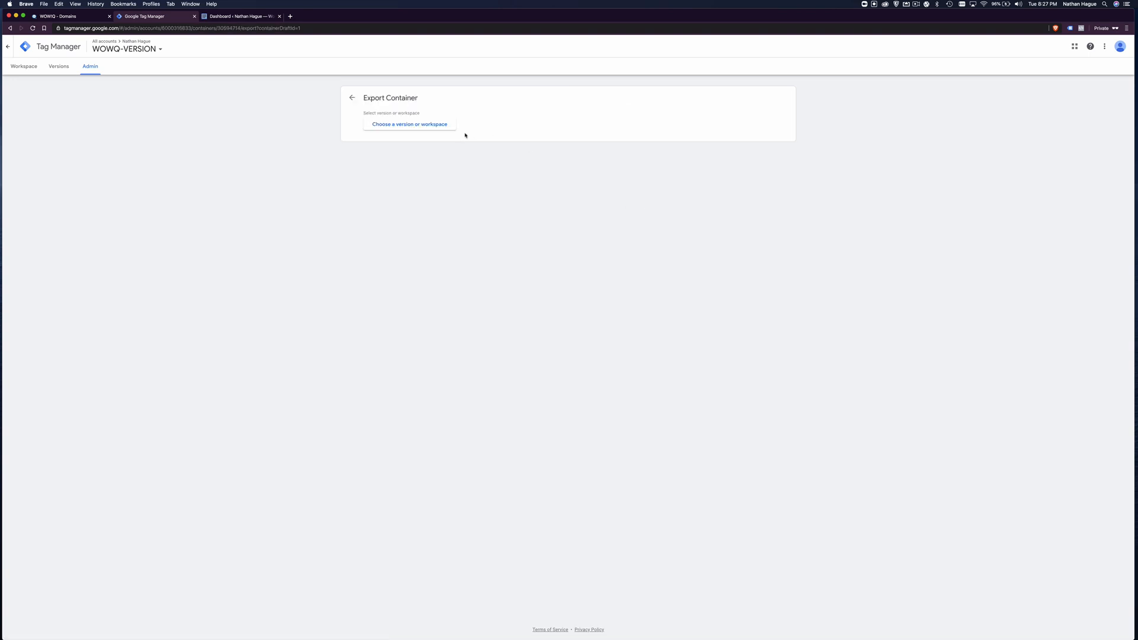
{"action": "left_click", "coordinate": [414, 126]}
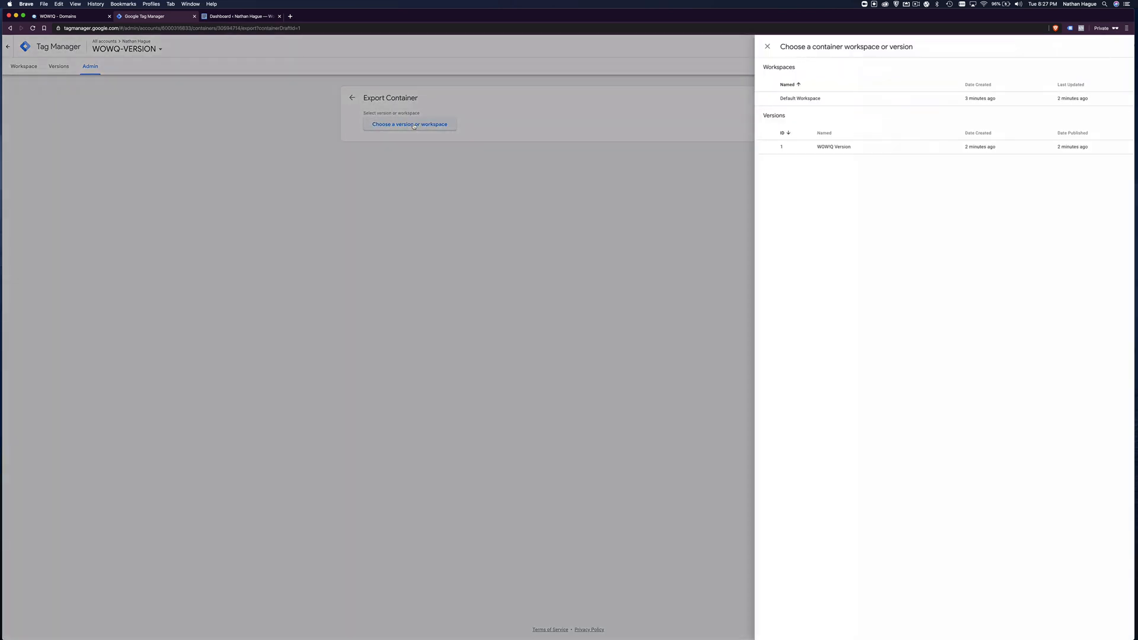
{"action": "left_click", "coordinate": [828, 148]}
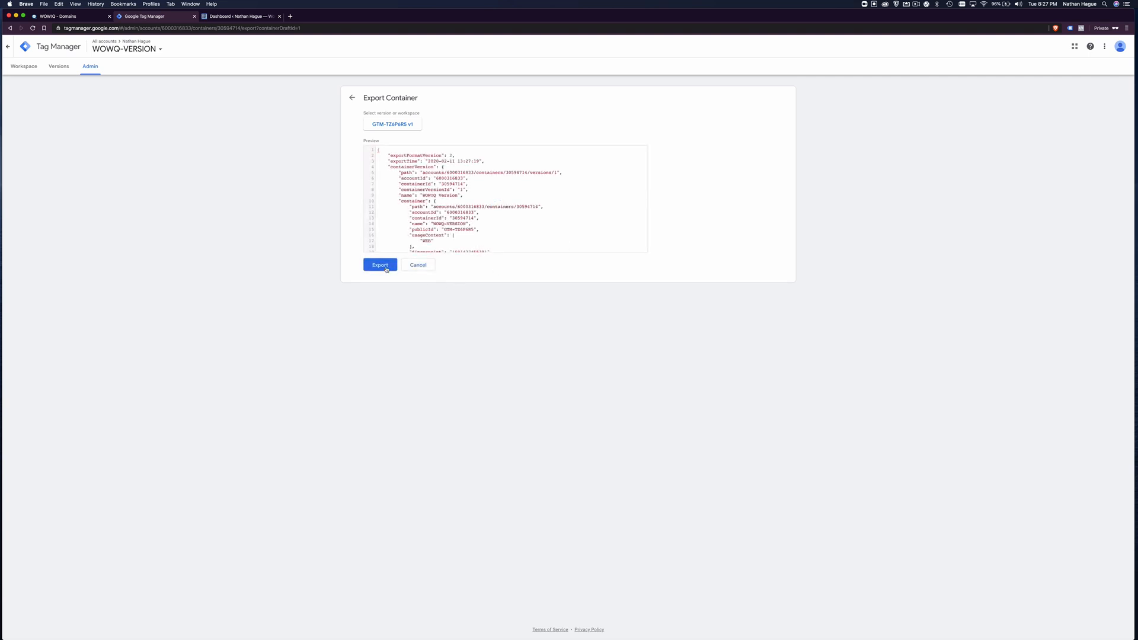
{"action": "left_click", "coordinate": [382, 265]}
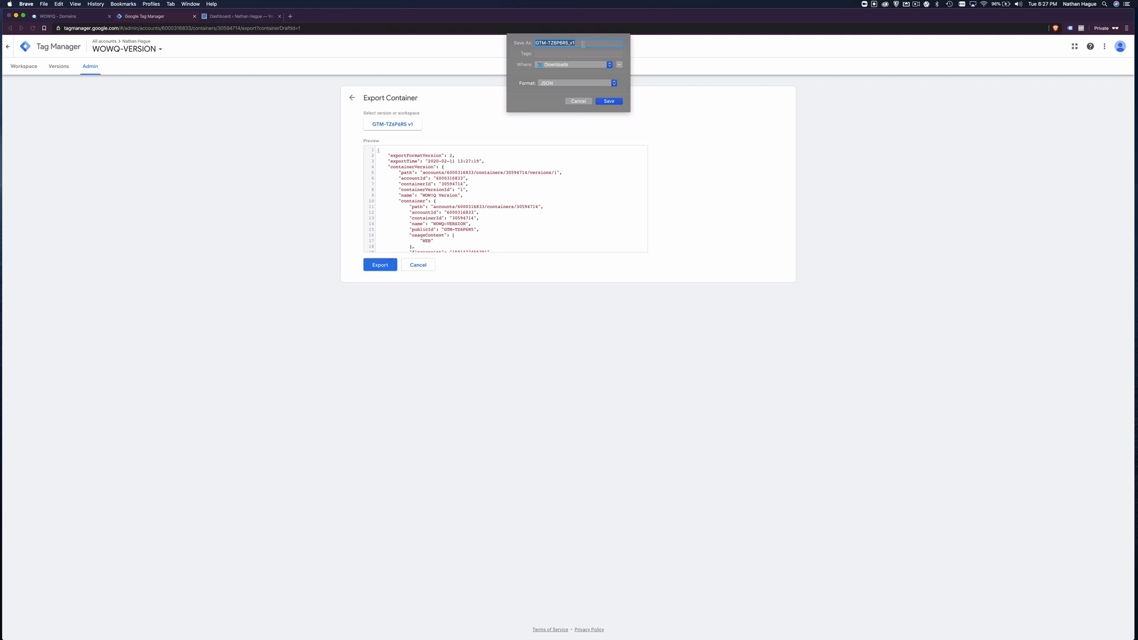
{"action": "left_click", "coordinate": [578, 42]}
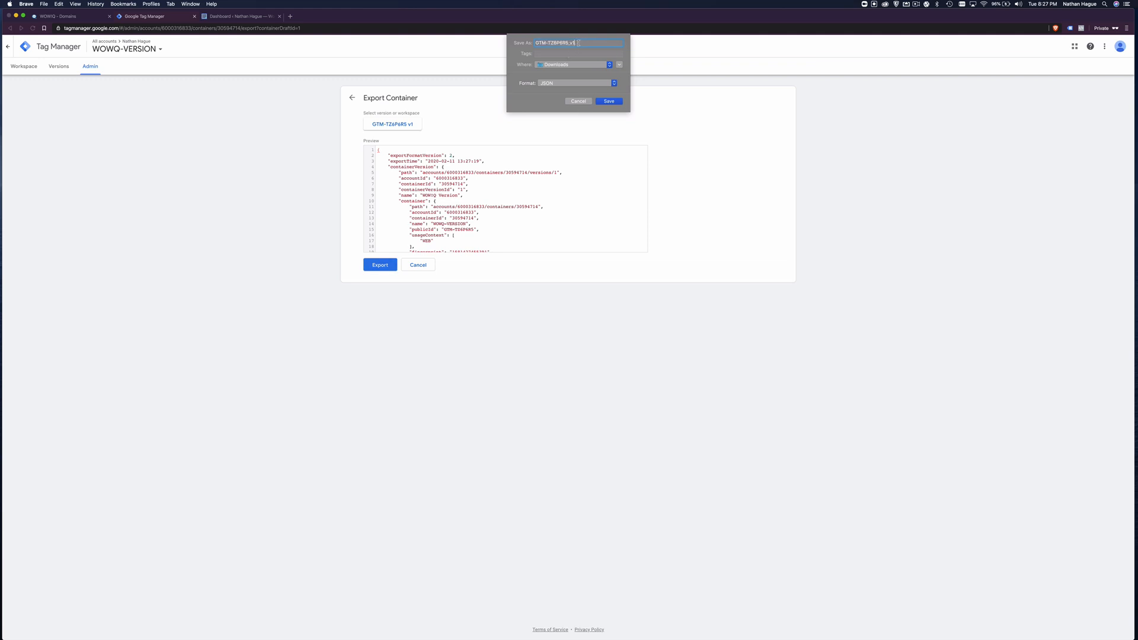
{"action": "left_click", "coordinate": [610, 101]}
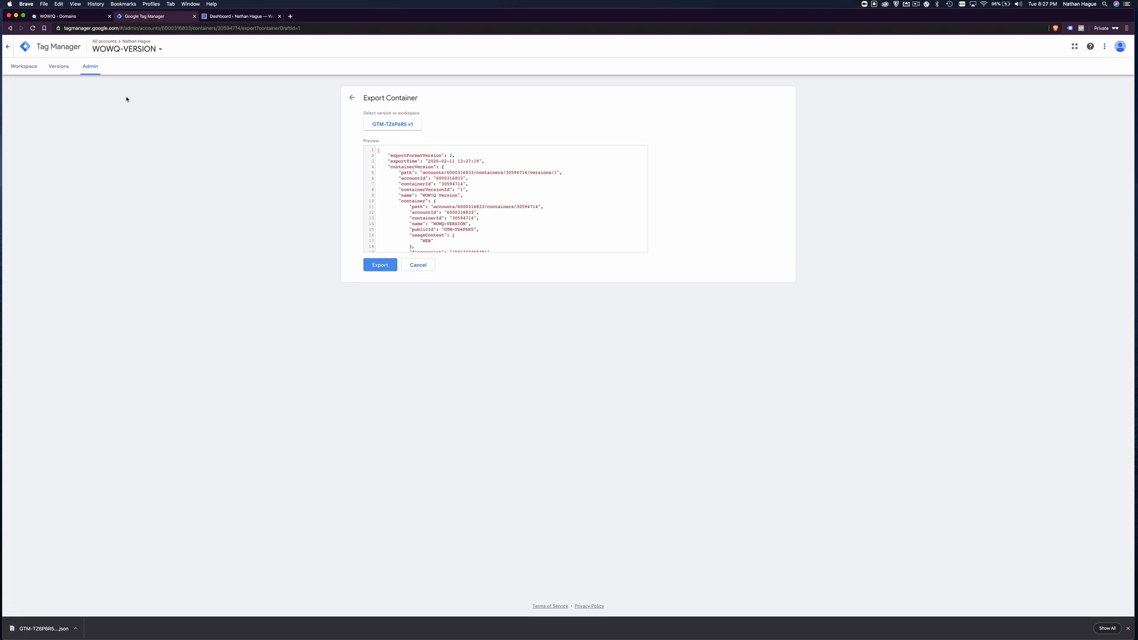
Start a container import in the website's container and choose the exported JSON file from Downloads
{"action": "left_click", "coordinate": [148, 51]}
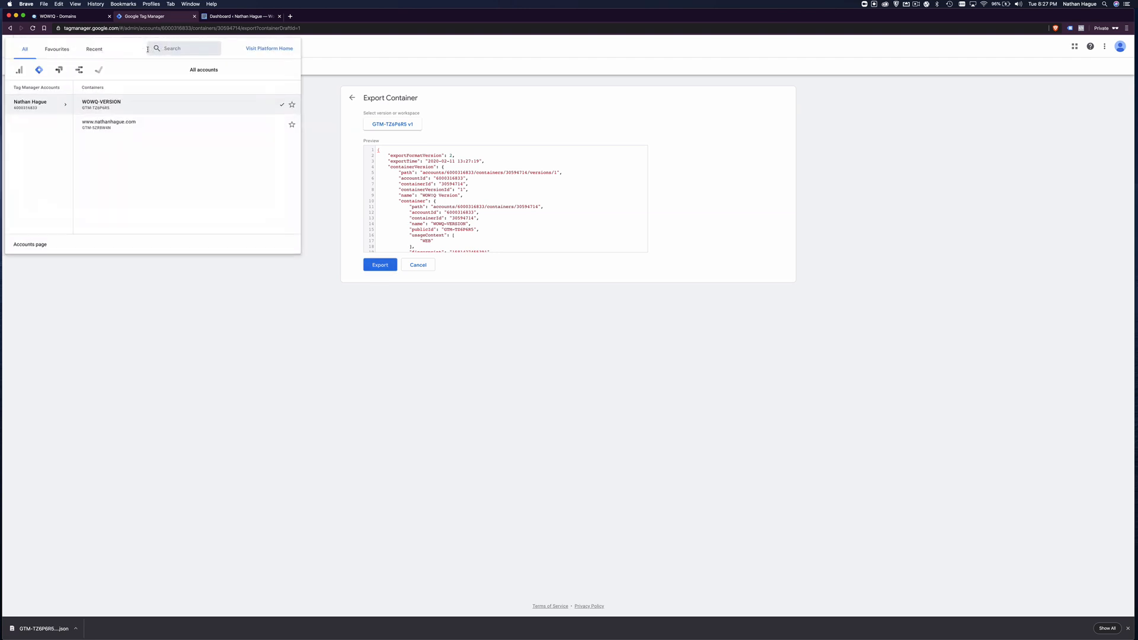
{"action": "left_click", "coordinate": [116, 128]}
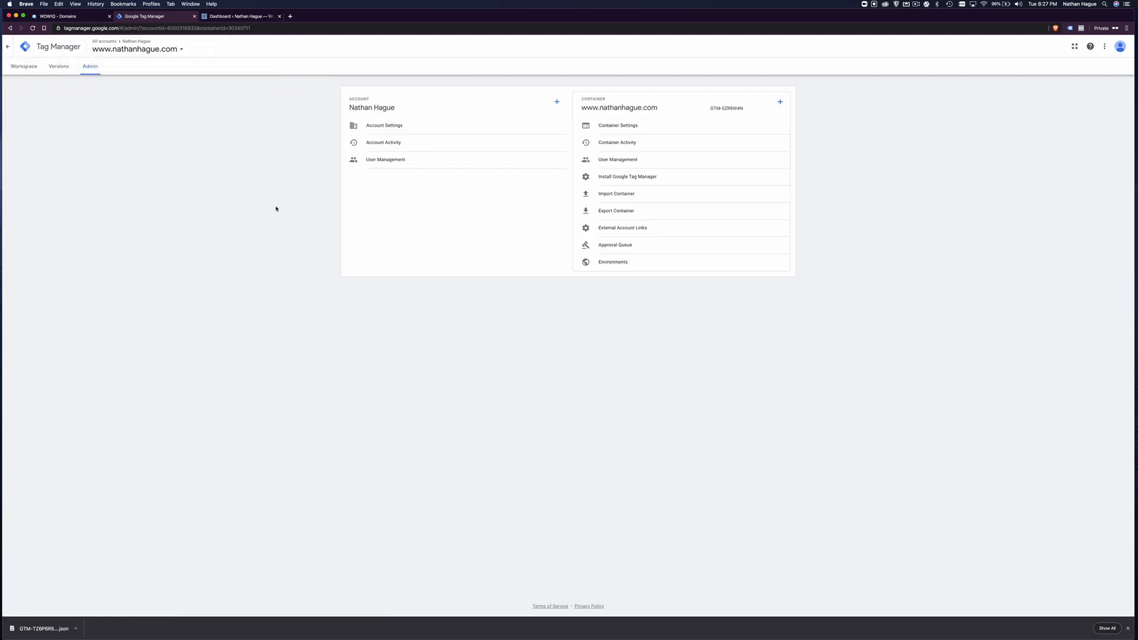
{"action": "left_click", "coordinate": [638, 197]}
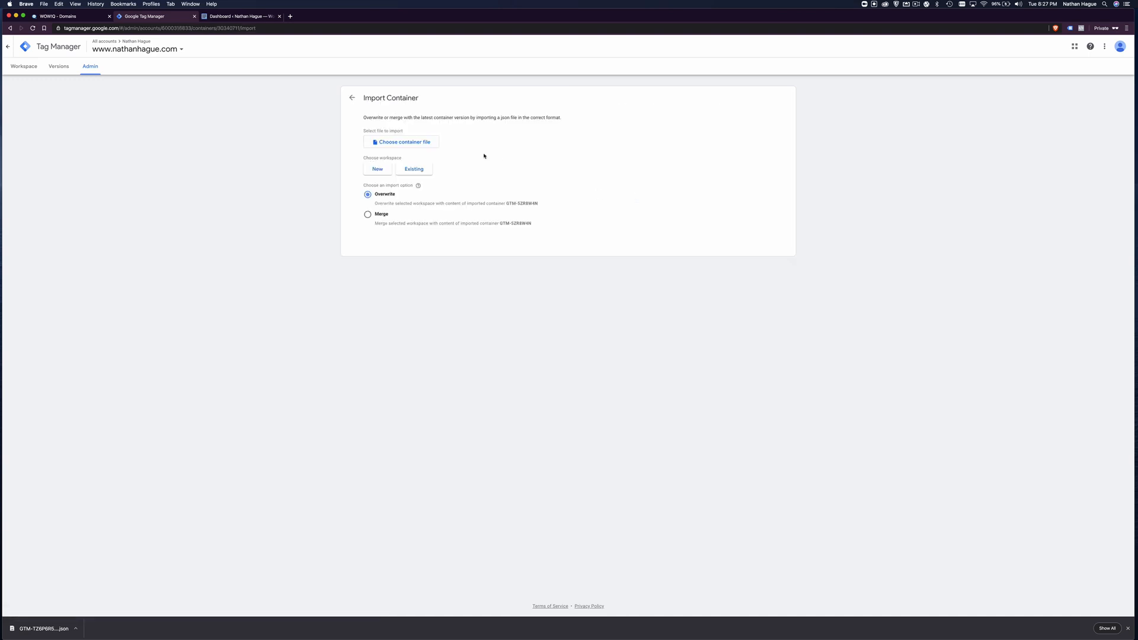
{"action": "left_click", "coordinate": [403, 142]}
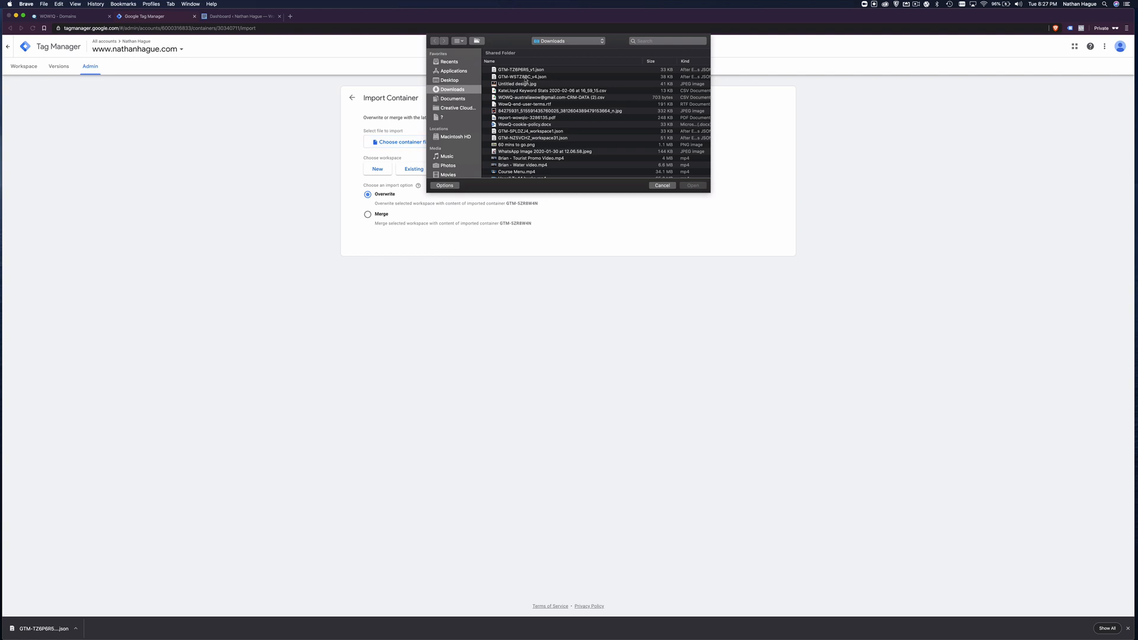
{"action": "left_click", "coordinate": [531, 70]}
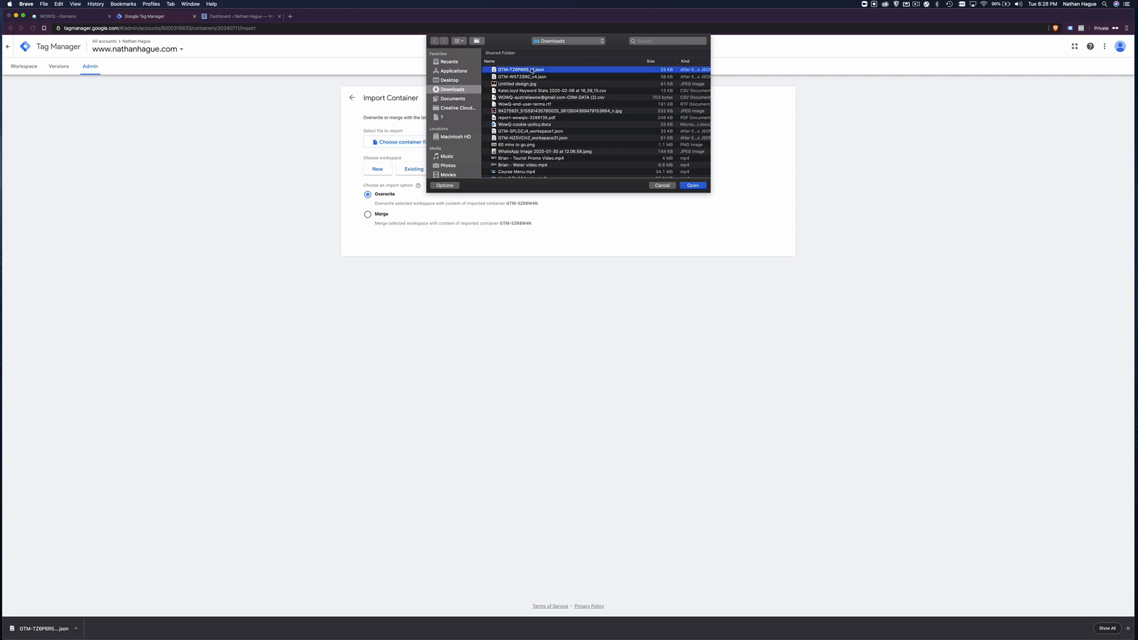
{"action": "left_click", "coordinate": [693, 186]}
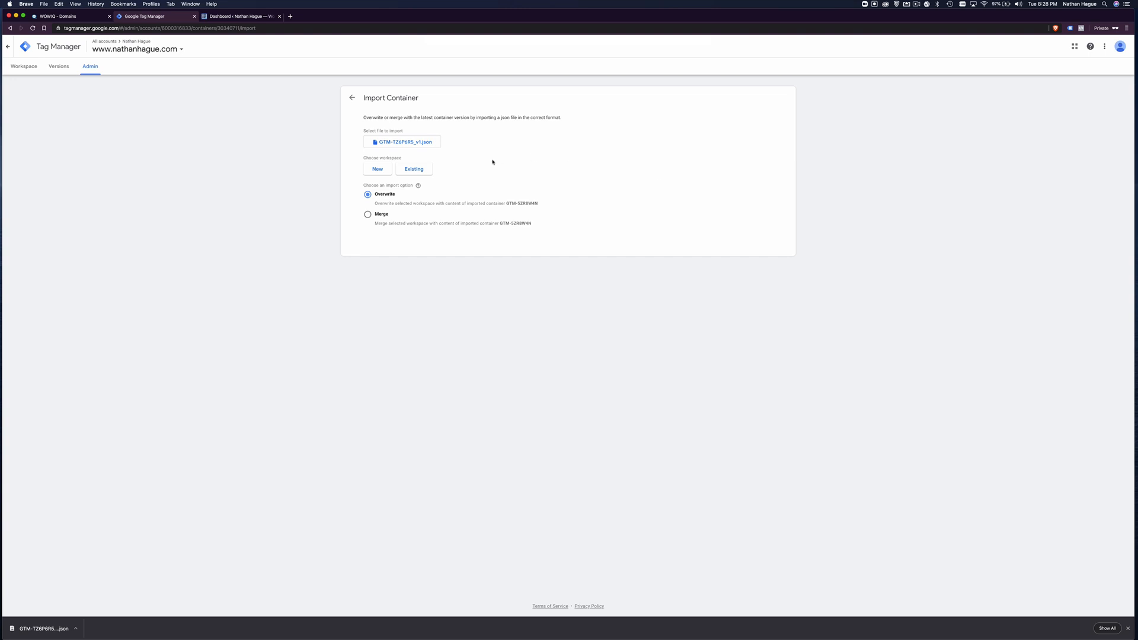
Import the file into the Default Workspace with Merge, overwriting conflicting tags, triggers and variables
{"action": "left_click", "coordinate": [420, 171]}
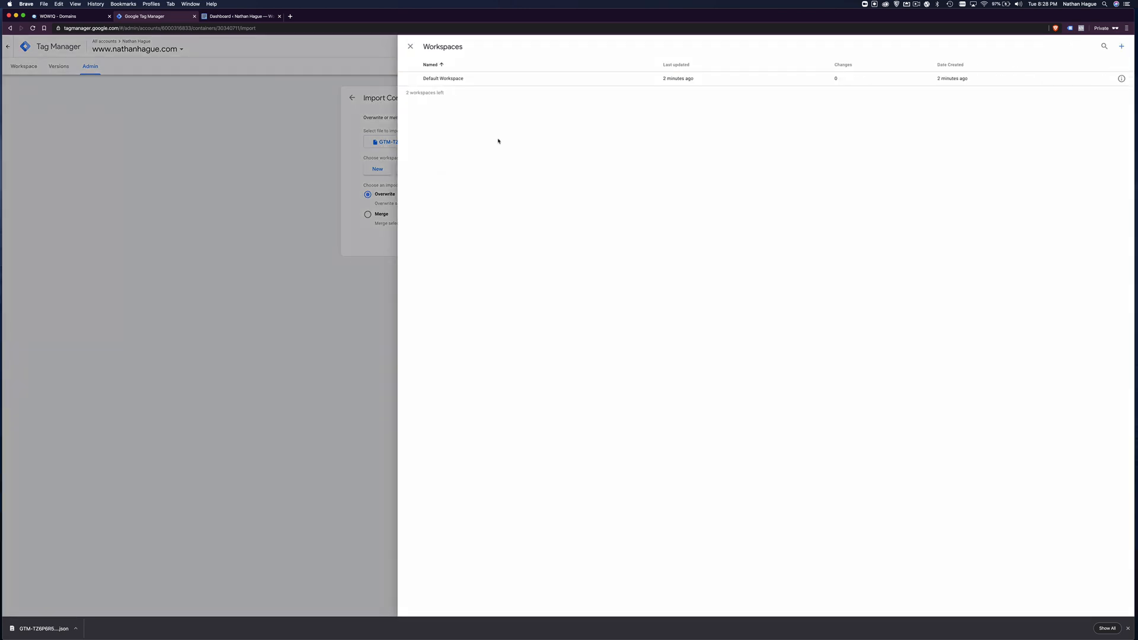
{"action": "left_click", "coordinate": [464, 80]}
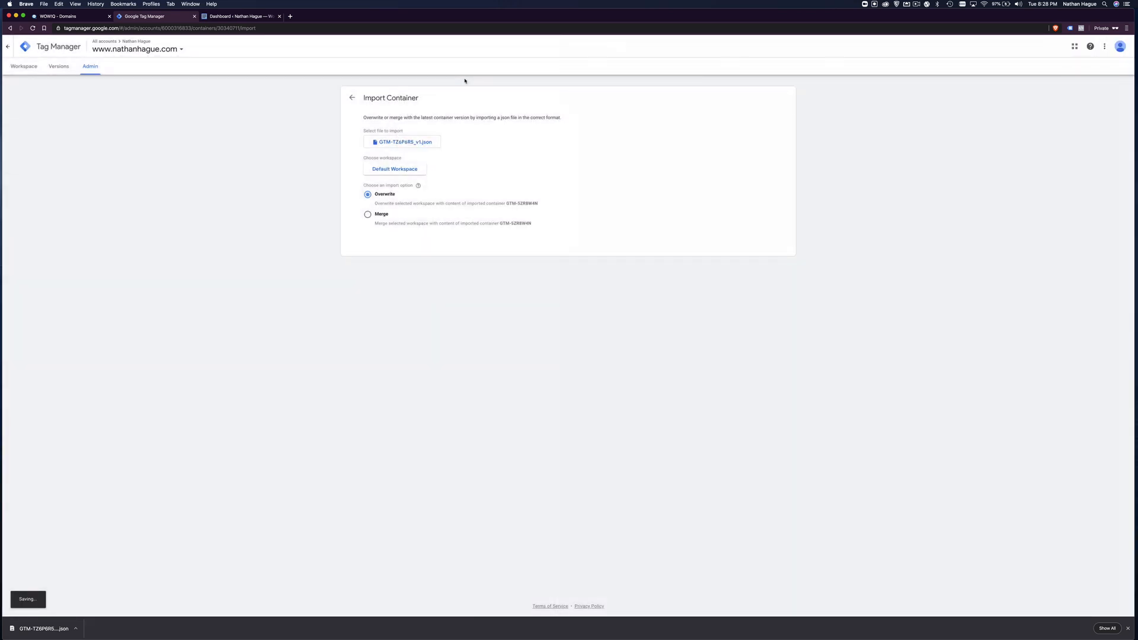
{"action": "left_click", "coordinate": [367, 215]}
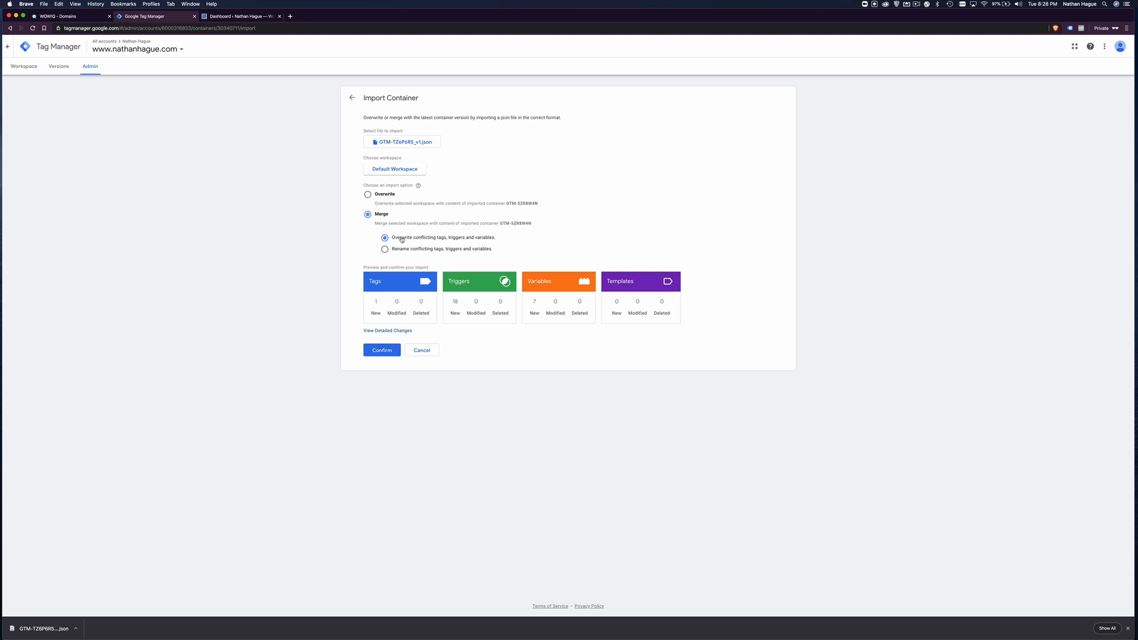
{"action": "left_click", "coordinate": [386, 350]}
{"action": "left_click", "coordinate": [384, 351]}
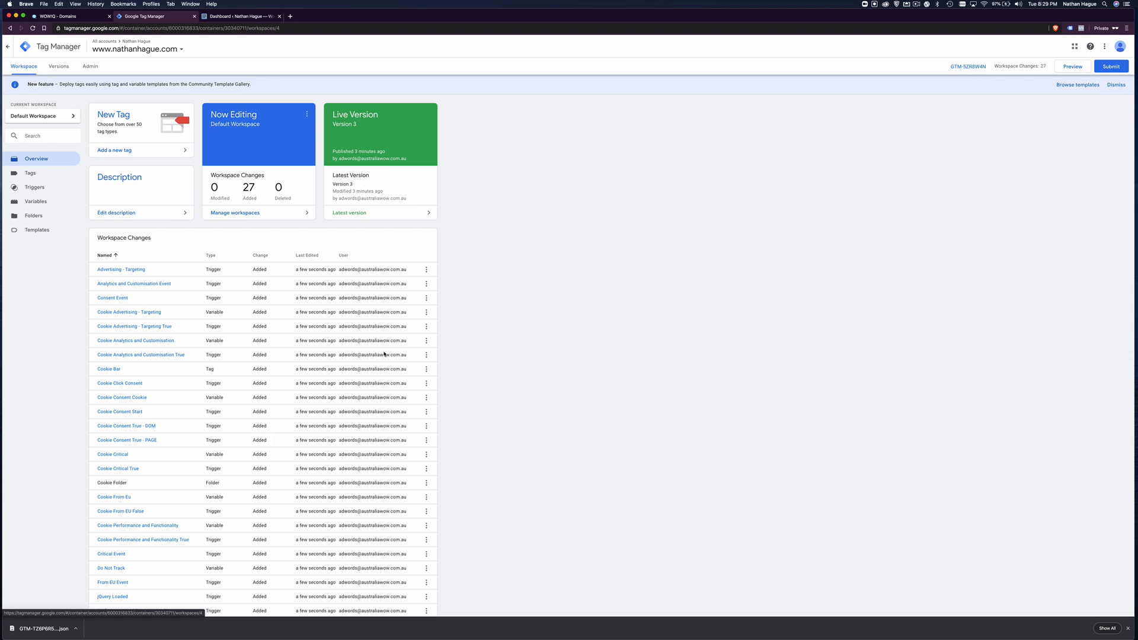
Replace the Facebook pixel tag's All Pages firing trigger with Cookie From EU False
{"action": "left_click", "coordinate": [31, 174]}
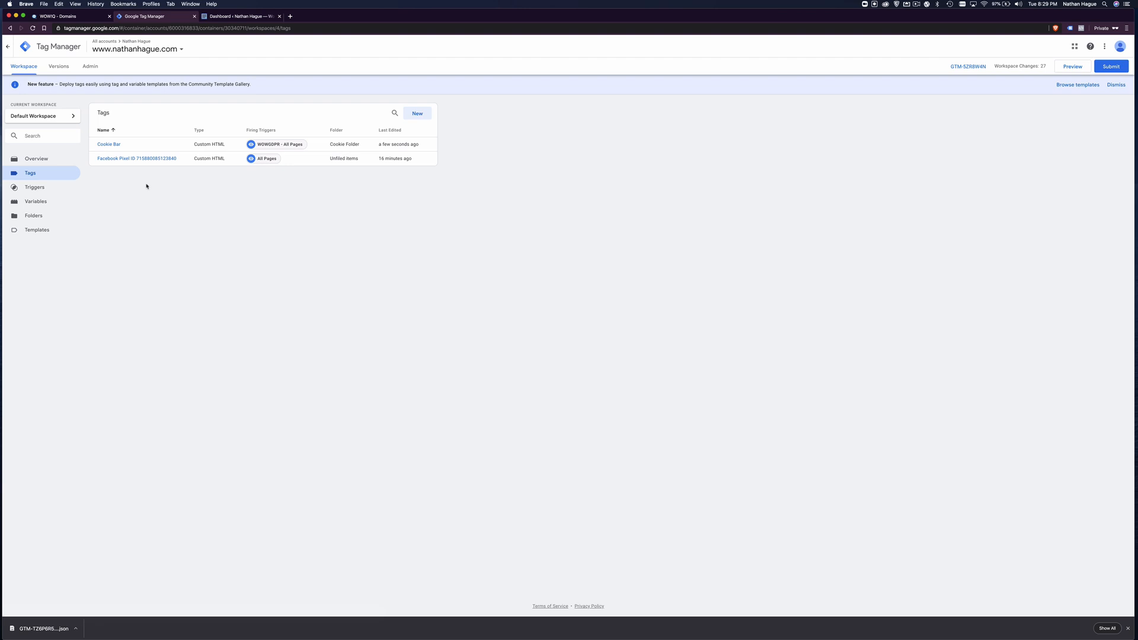
{"action": "left_click", "coordinate": [40, 189]}
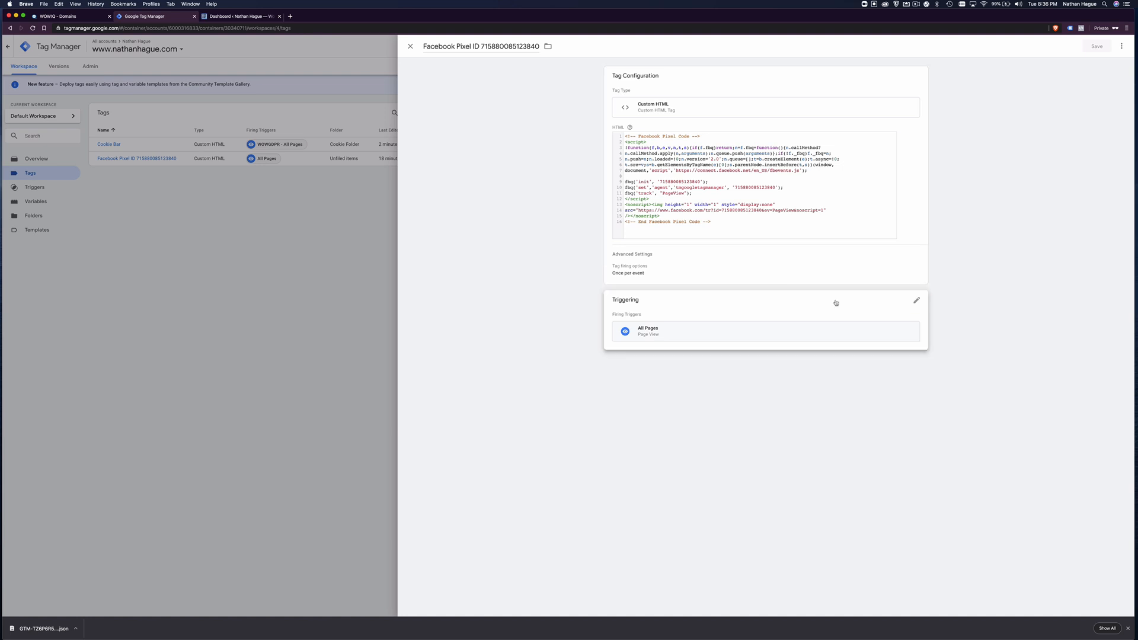
{"action": "left_click", "coordinate": [916, 304]}
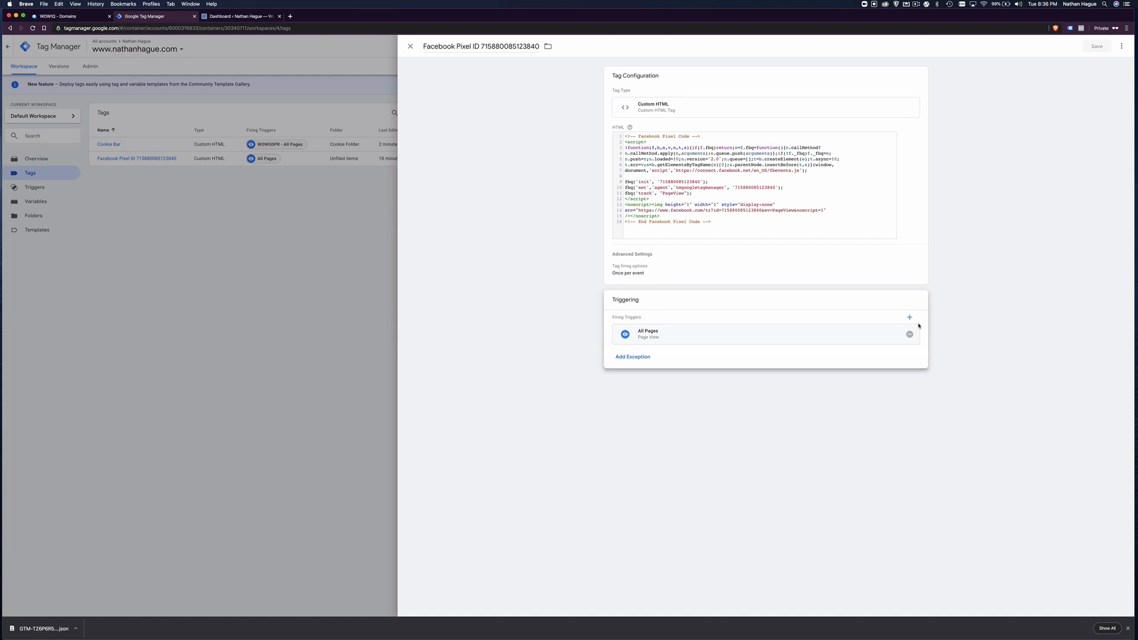
{"action": "left_click", "coordinate": [911, 335]}
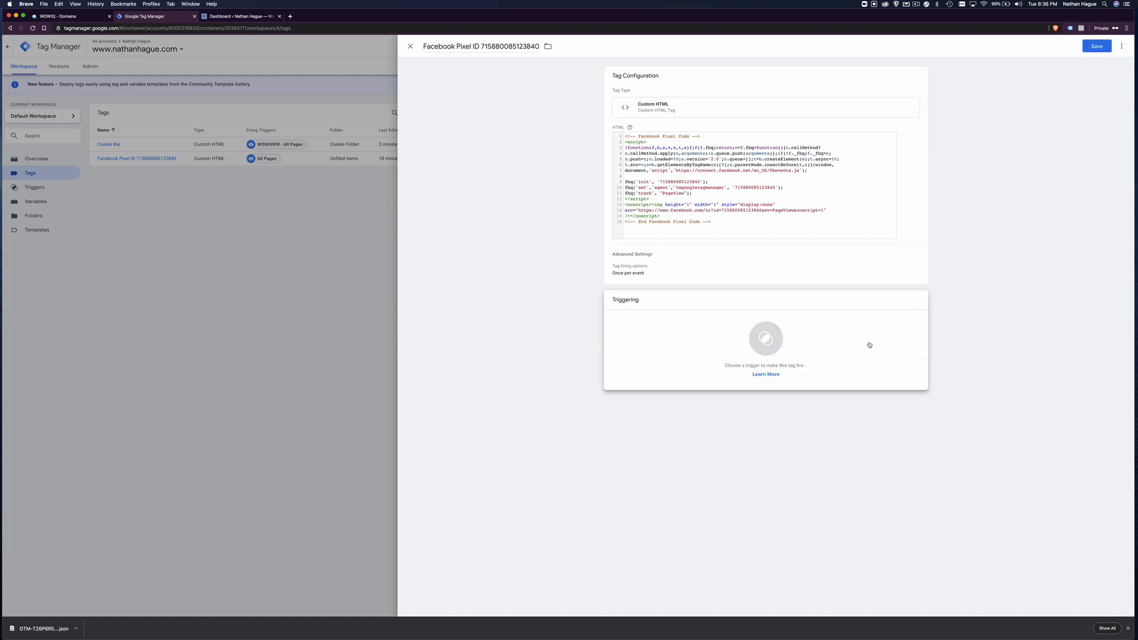
{"action": "left_click", "coordinate": [765, 341]}
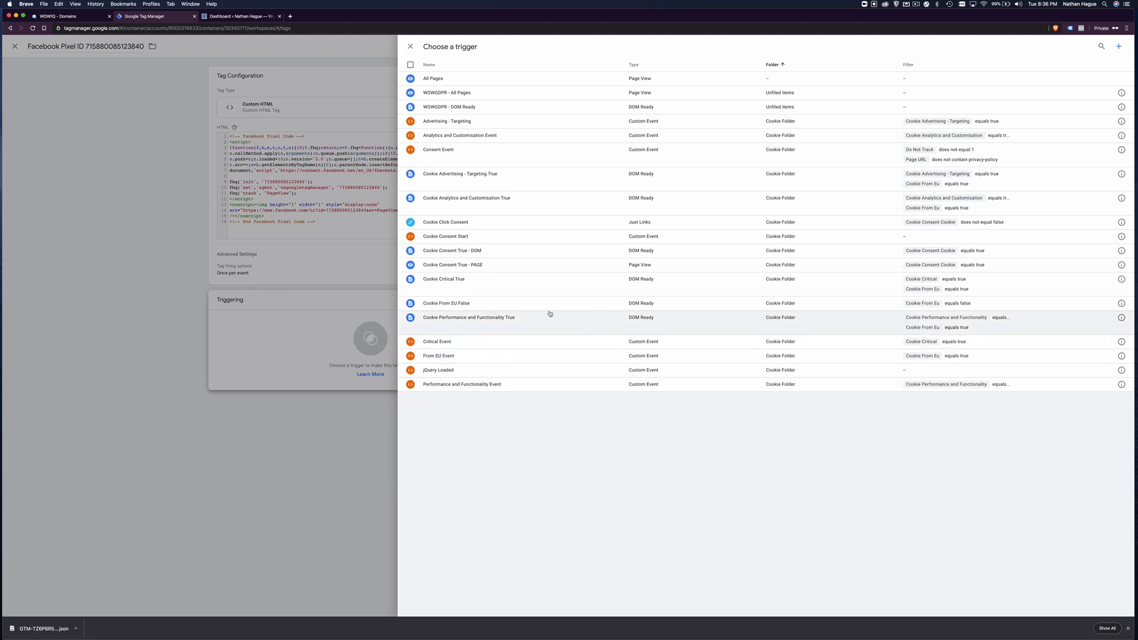
{"action": "left_click", "coordinate": [520, 305]}
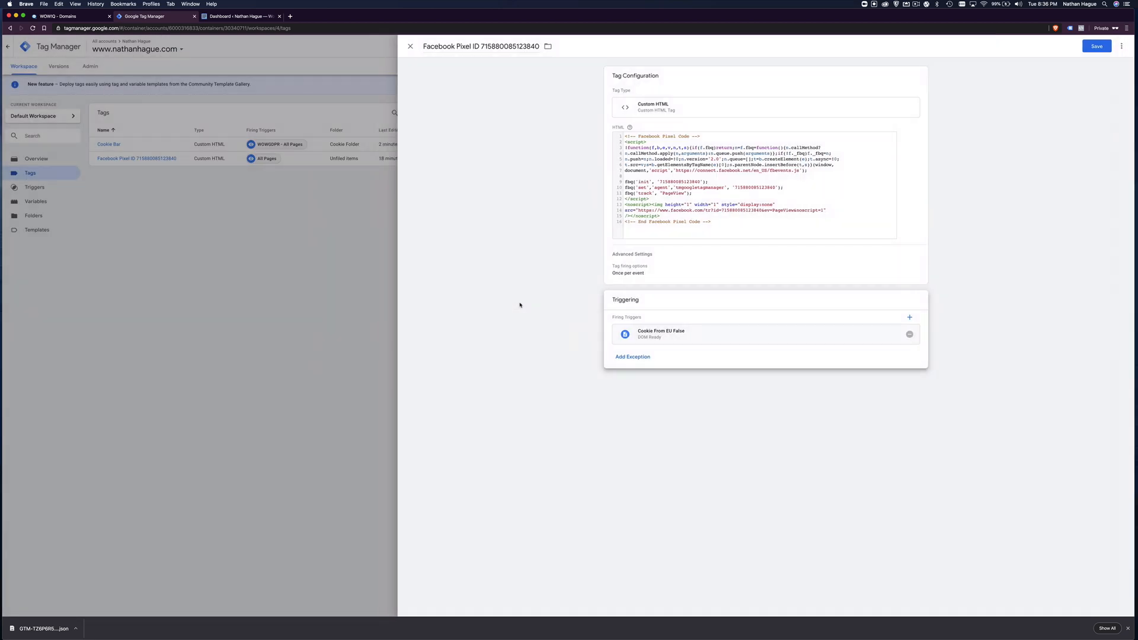
Add the Advertising - Targeting and Cookie Advertising - Targeting True firing triggers to the Facebook pixel tag and save it
{"action": "left_click", "coordinate": [911, 319]}
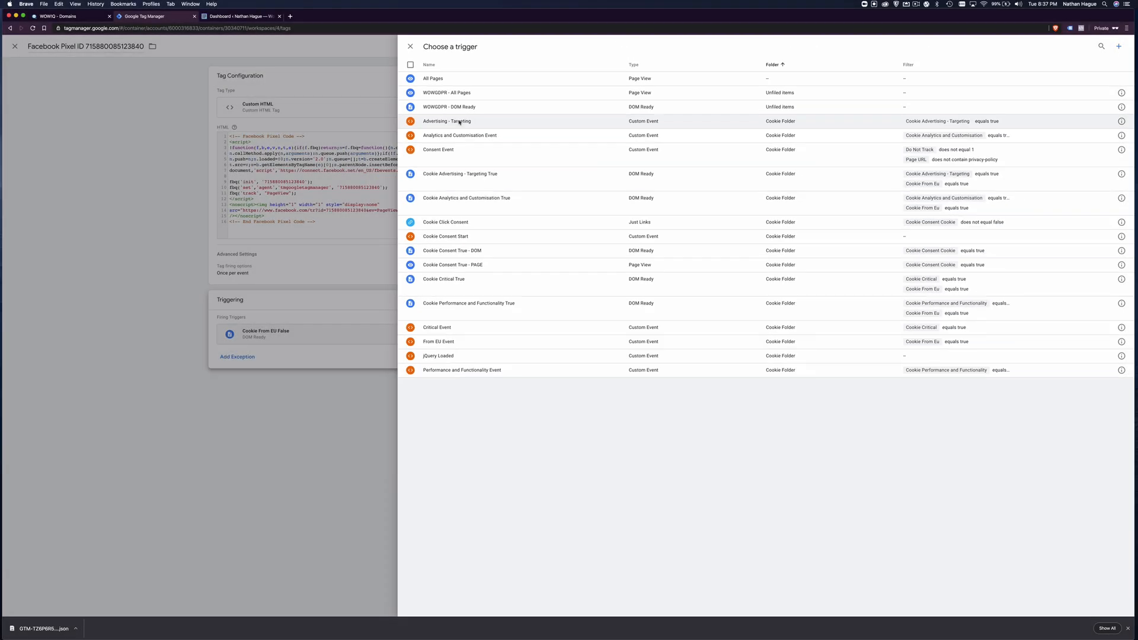
{"action": "left_click", "coordinate": [232, 136]}
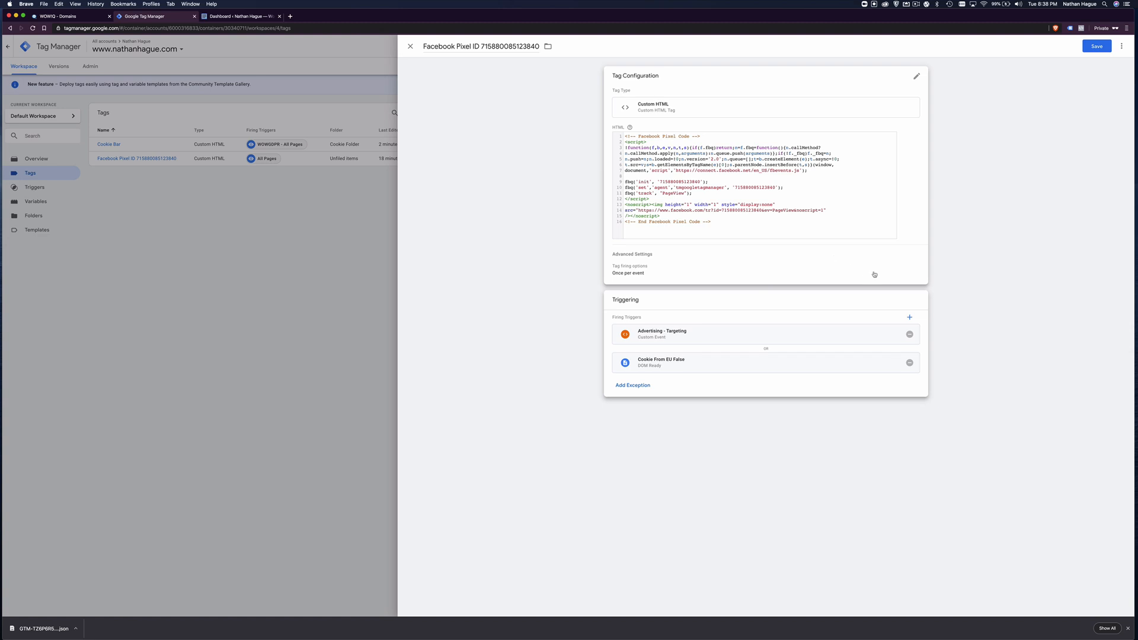
{"action": "left_click", "coordinate": [910, 319]}
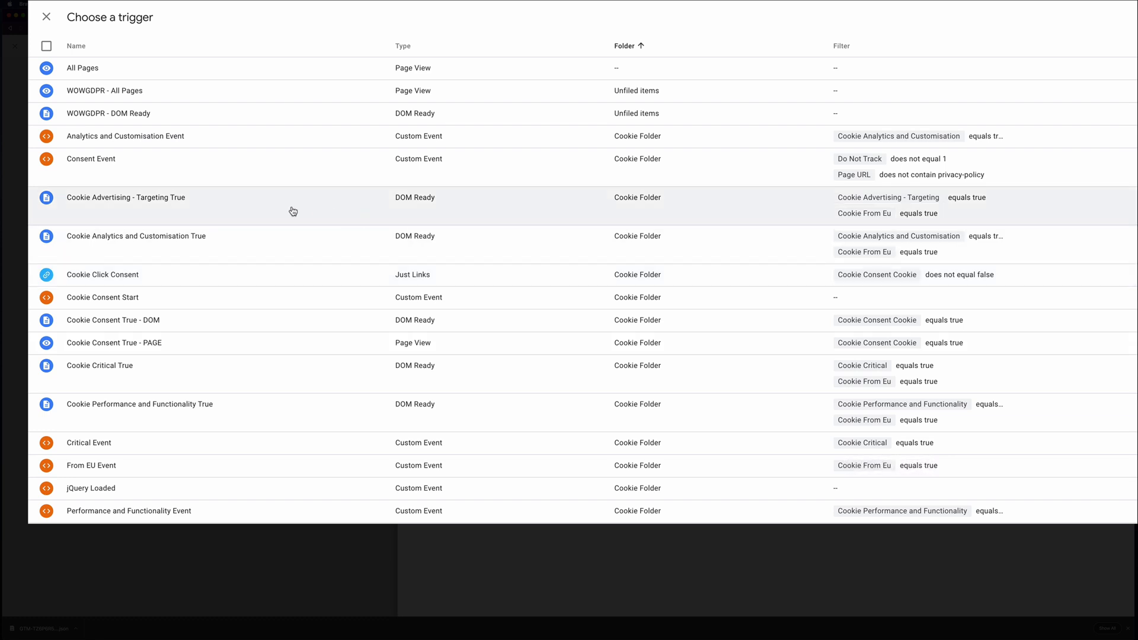
{"action": "left_click", "coordinate": [241, 212]}
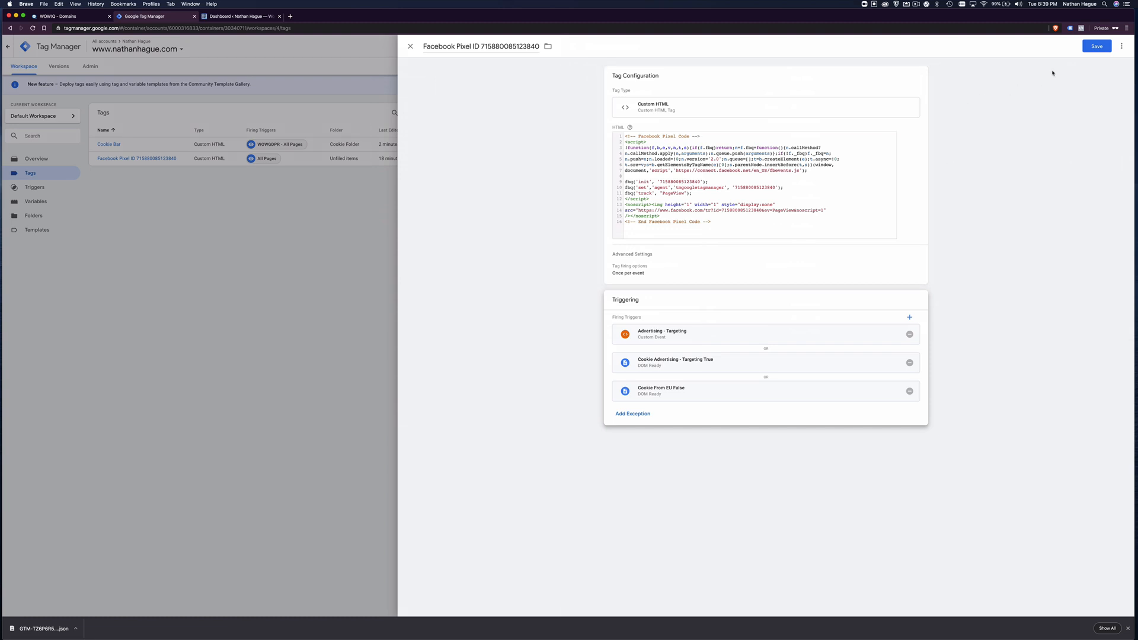
{"action": "left_click", "coordinate": [1097, 47]}
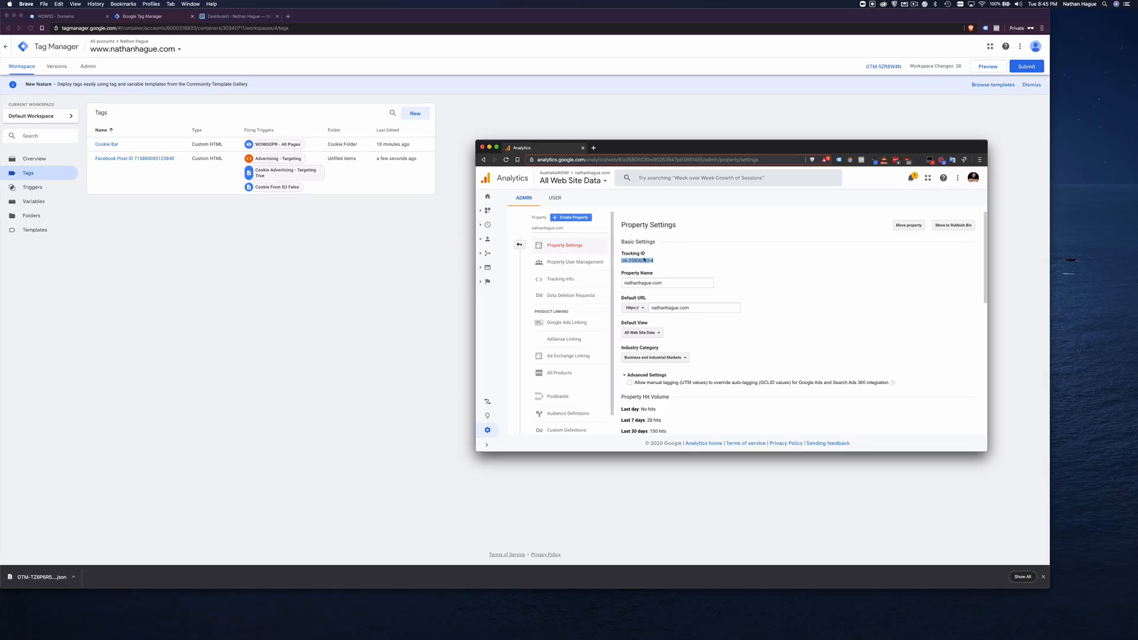
Copy the tracking ID from the Google Analytics property settings and return to Tag Manager
{"action": "right_click", "coordinate": [641, 263]}
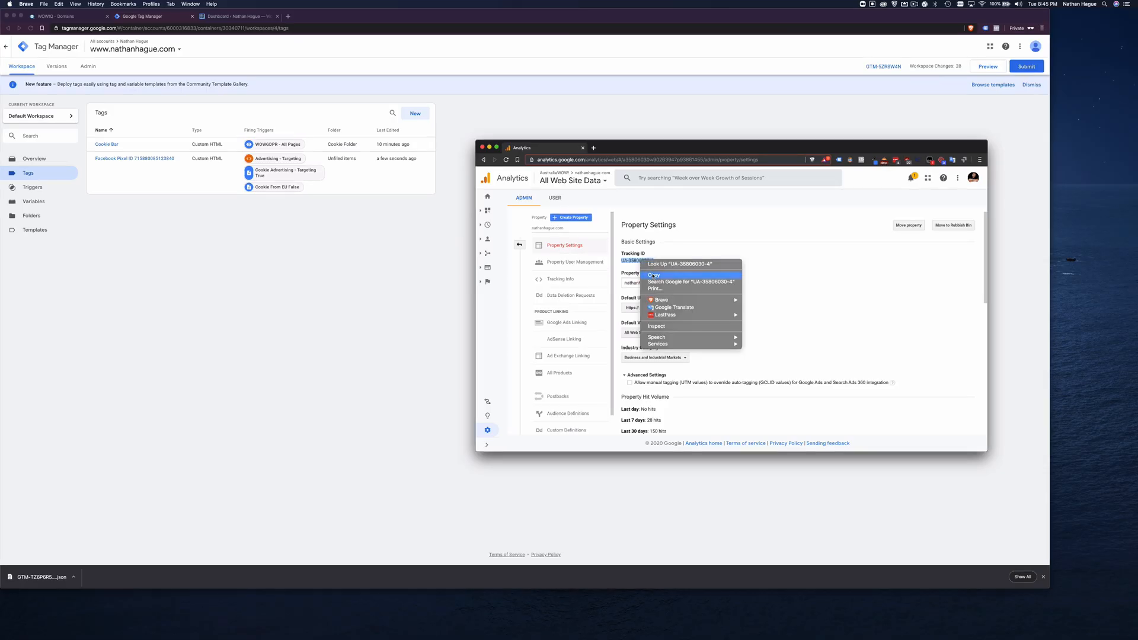
{"action": "left_click", "coordinate": [649, 276]}
{"action": "left_click", "coordinate": [328, 232]}
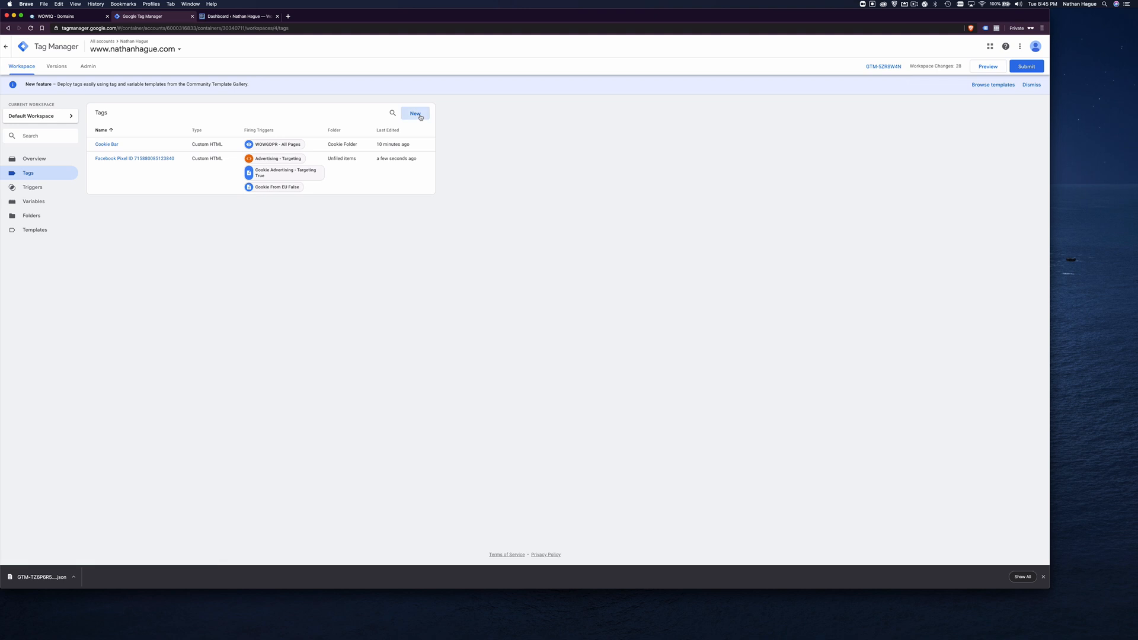
Create a new tag of type Google Analytics: Universal Analytics
{"action": "left_click", "coordinate": [415, 114]}
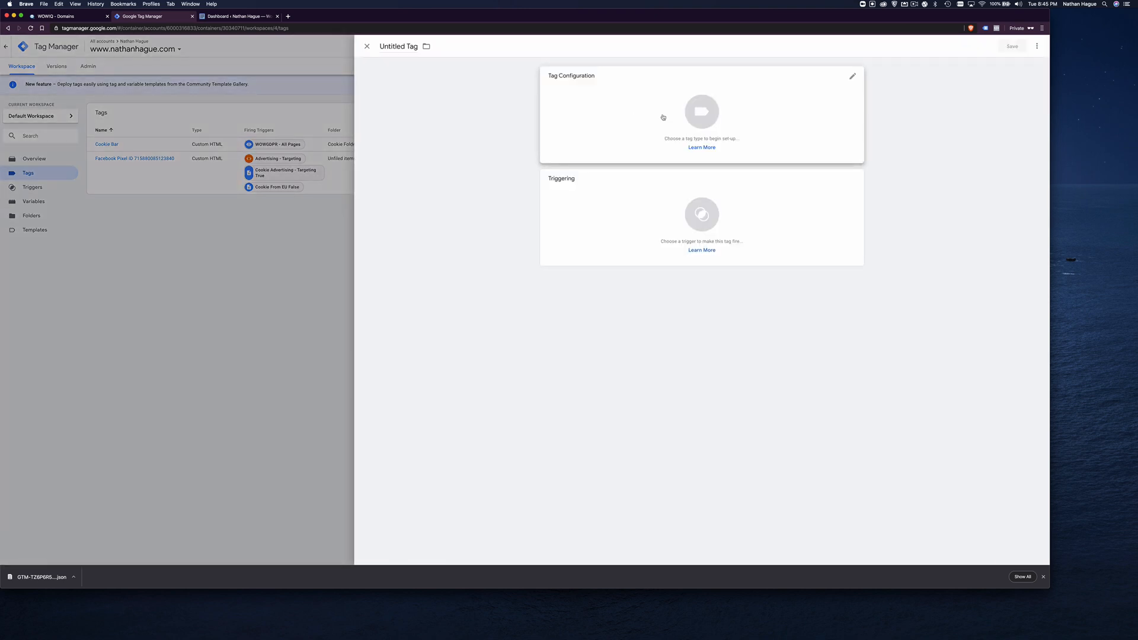
{"action": "left_click", "coordinate": [701, 115]}
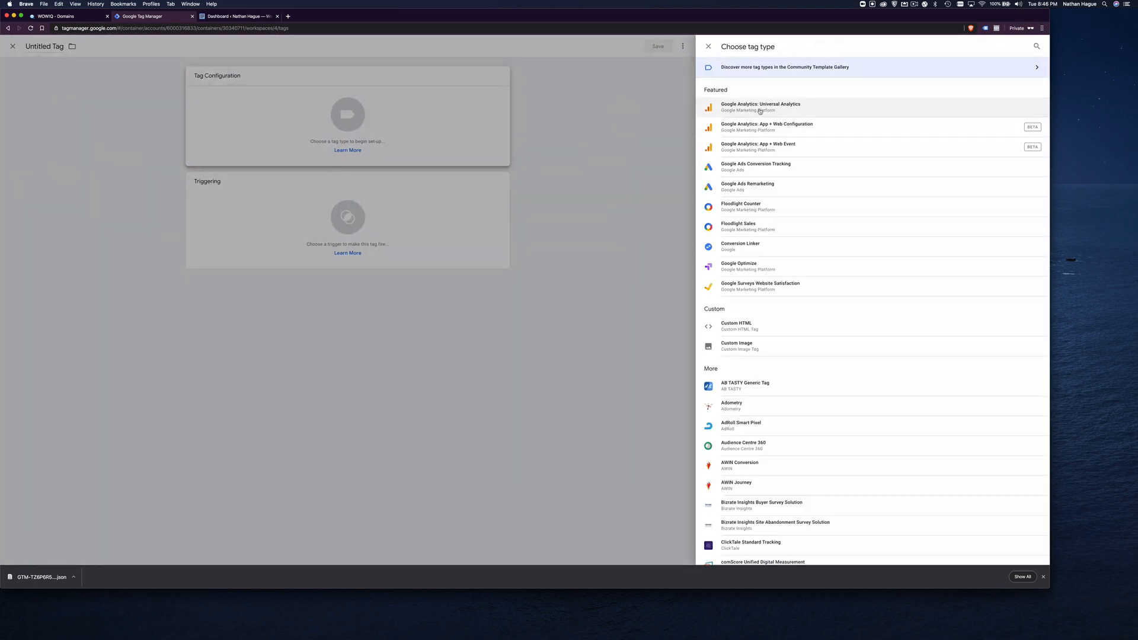
{"action": "left_click", "coordinate": [760, 108]}
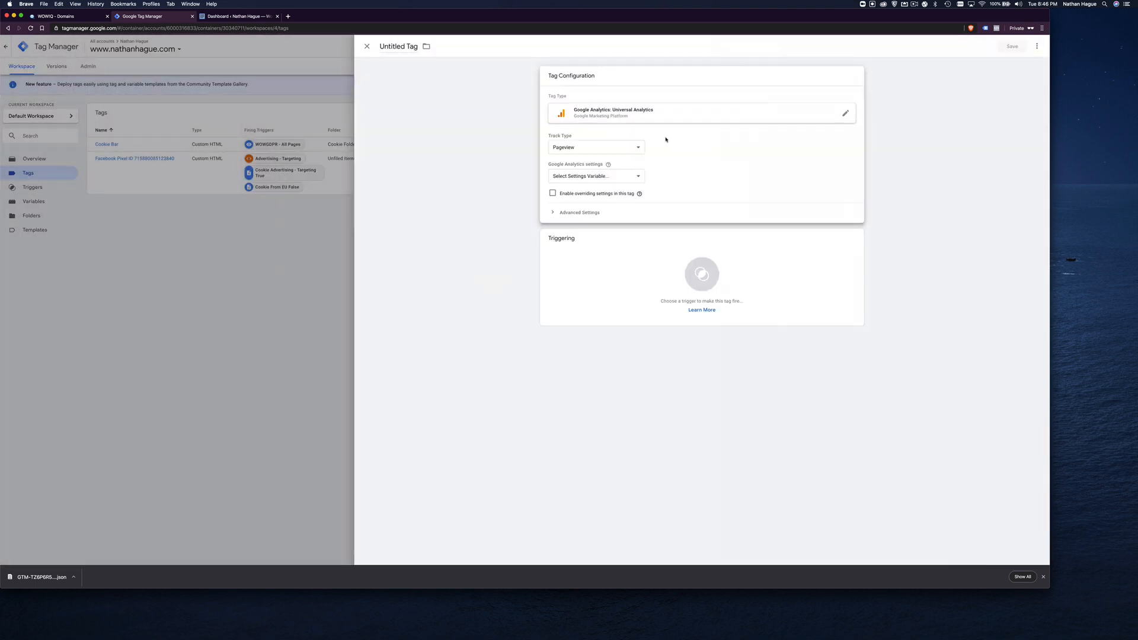
Create a Google Analytics settings variable named GA - BASE for the tag, using the copied tracking ID, and save it
{"action": "left_click", "coordinate": [637, 174]}
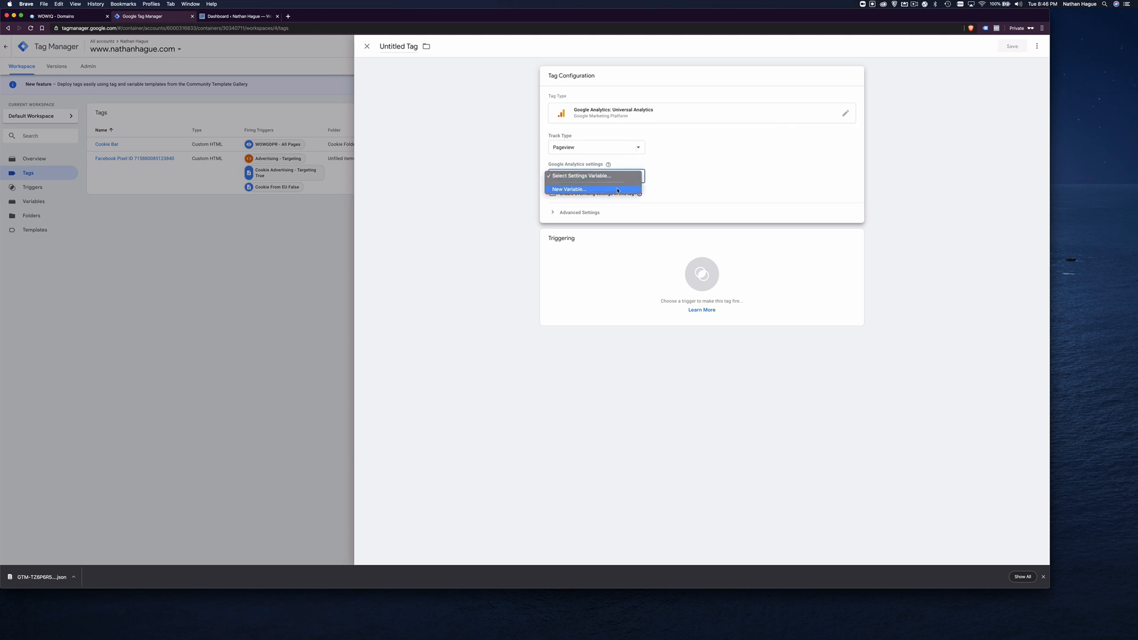
{"action": "left_click", "coordinate": [617, 190]}
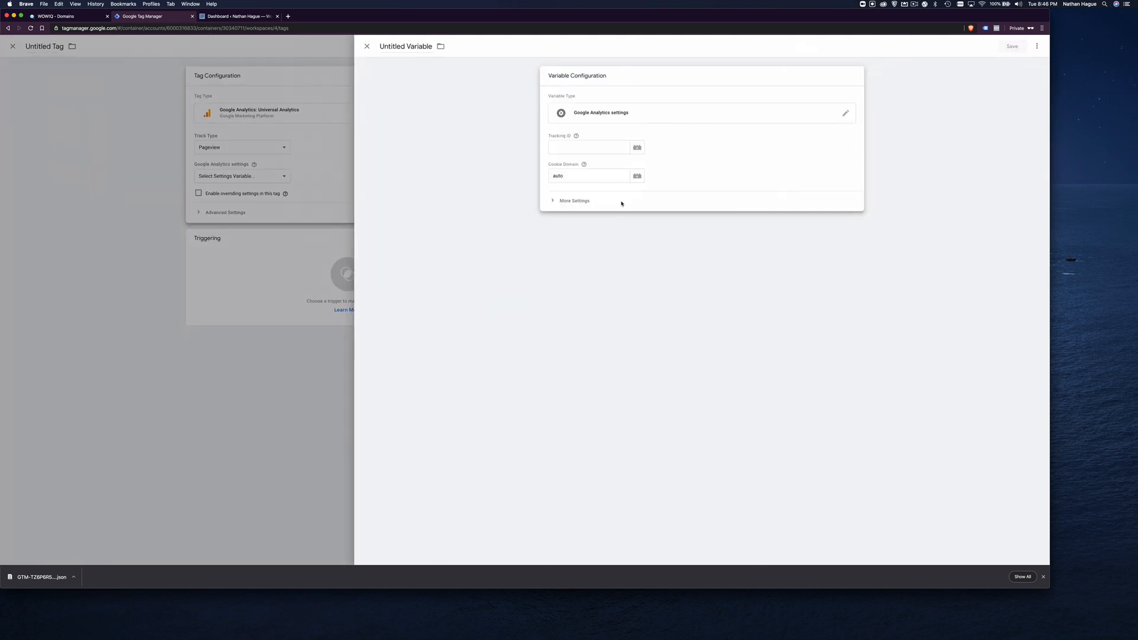
{"action": "right_click", "coordinate": [572, 148]}
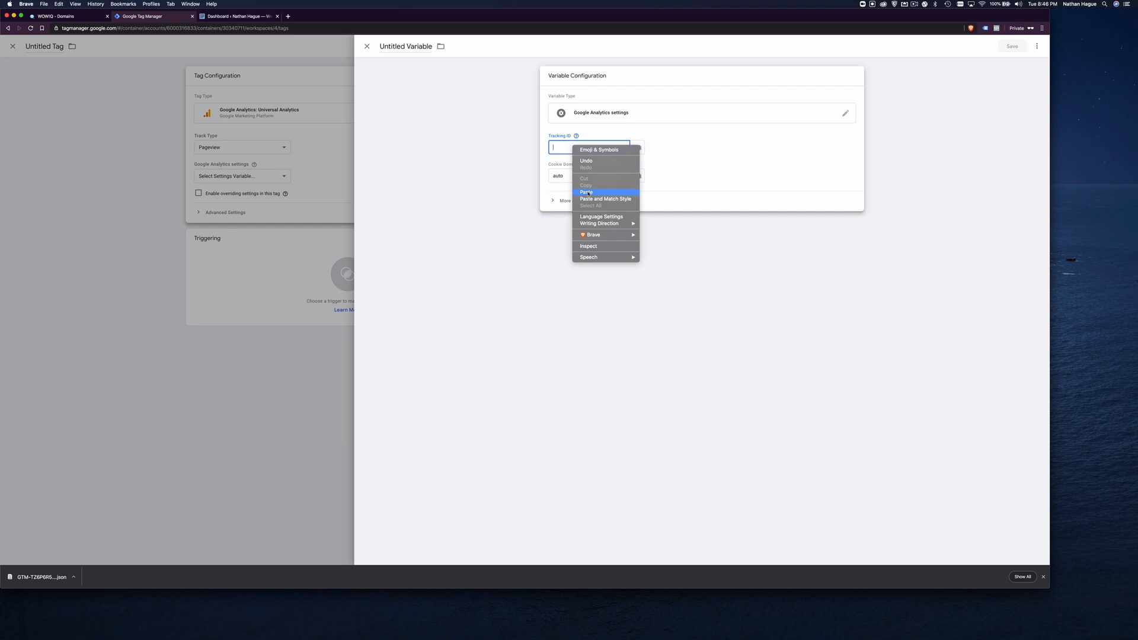
{"action": "left_click", "coordinate": [586, 192]}
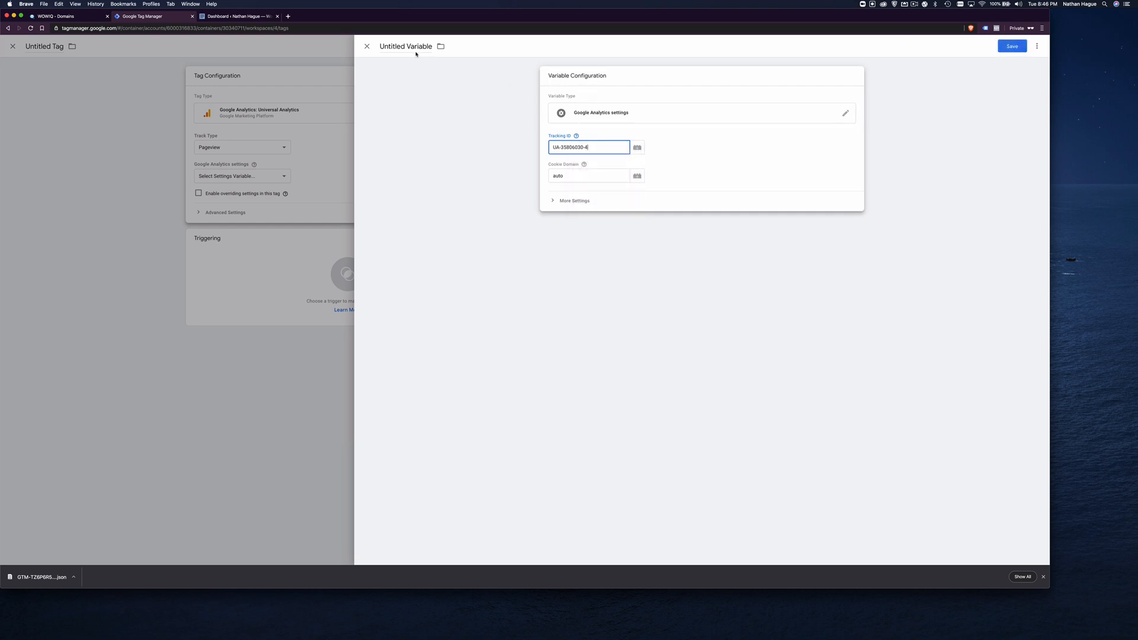
{"action": "left_click", "coordinate": [380, 47]}
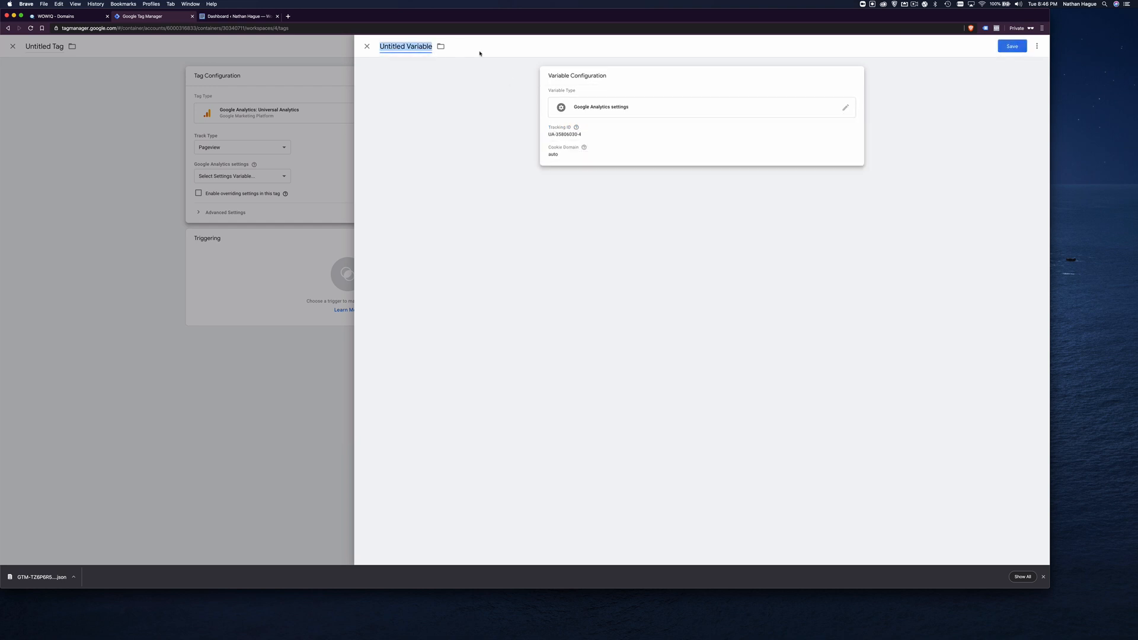
{"action": "type", "text": "GA - BASE"}
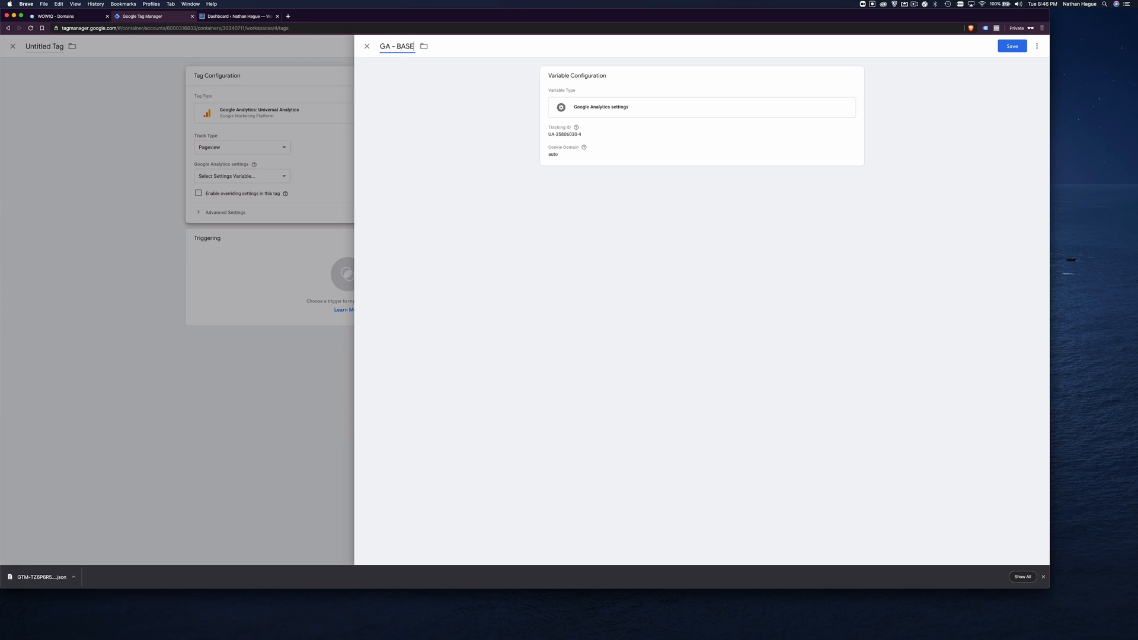
{"action": "left_click", "coordinate": [1010, 48]}
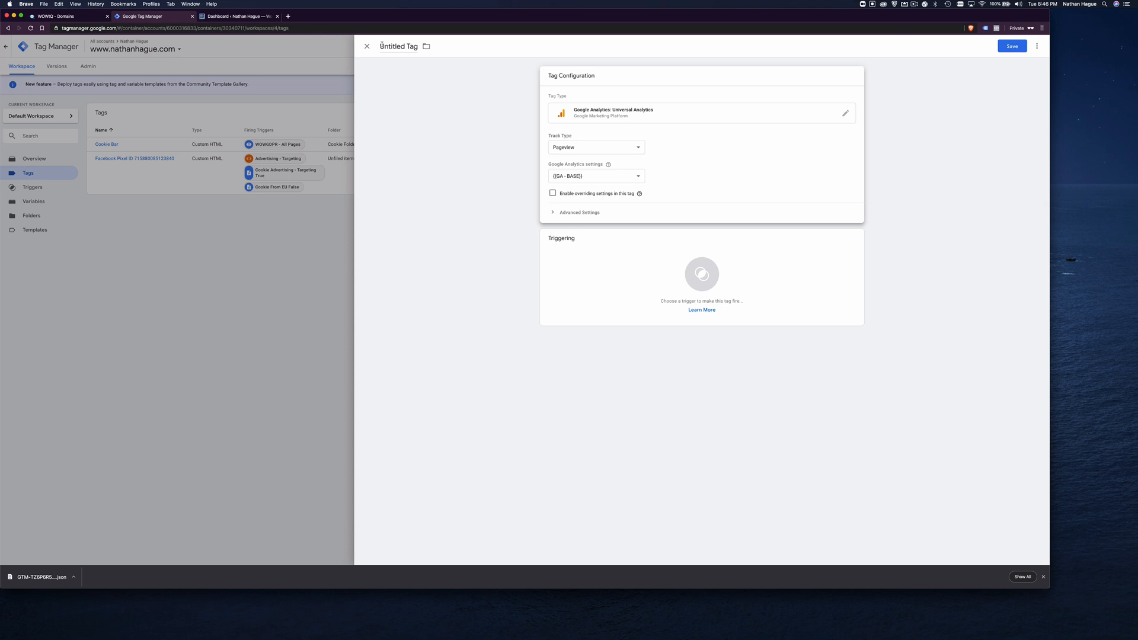
Rename the untitled Universal Analytics tag as GA - BASE
{"action": "left_click", "coordinate": [413, 46]}
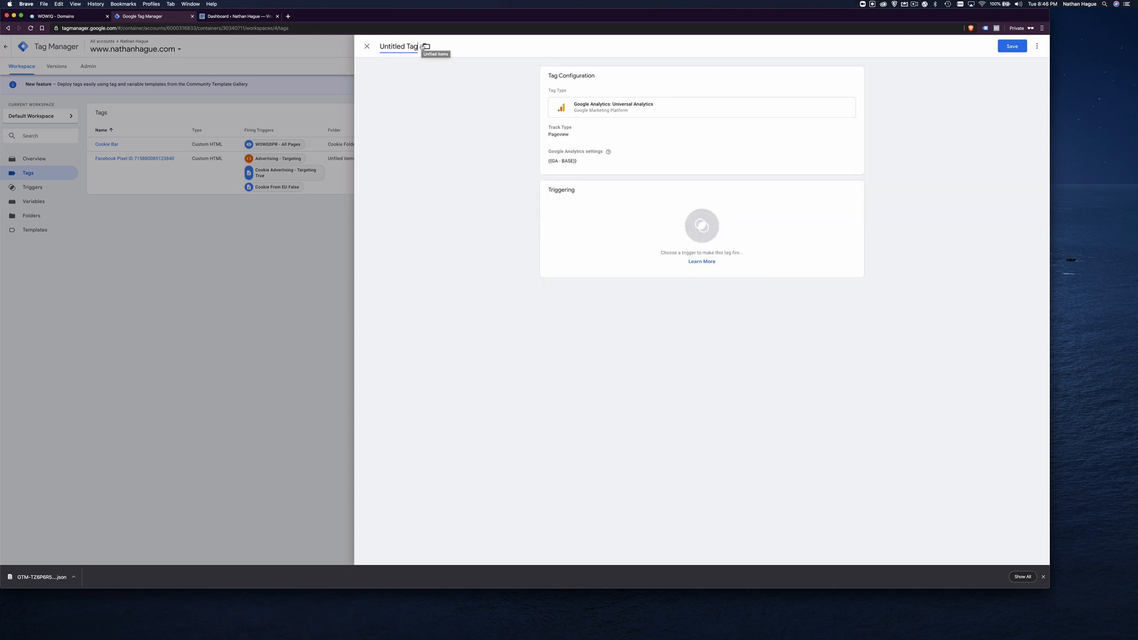
{"action": "key", "text": "BackSpace"}
{"action": "key", "text": "BackSpace"}
{"action": "key", "text": "BackSpace"}
{"action": "key", "text": "BackSpace"}
{"action": "key", "text": "BackSpace"}
{"action": "key", "text": "BackSpace"}
{"action": "key", "text": "BackSpace"}
{"action": "key", "text": "BackSpace"}
{"action": "key", "text": "BackSpace"}
{"action": "key", "text": "BackSpace"}
{"action": "key", "text": "BackSpace"}
{"action": "key", "text": "BackSpace"}
{"action": "type", "text": "GA - BASE"}
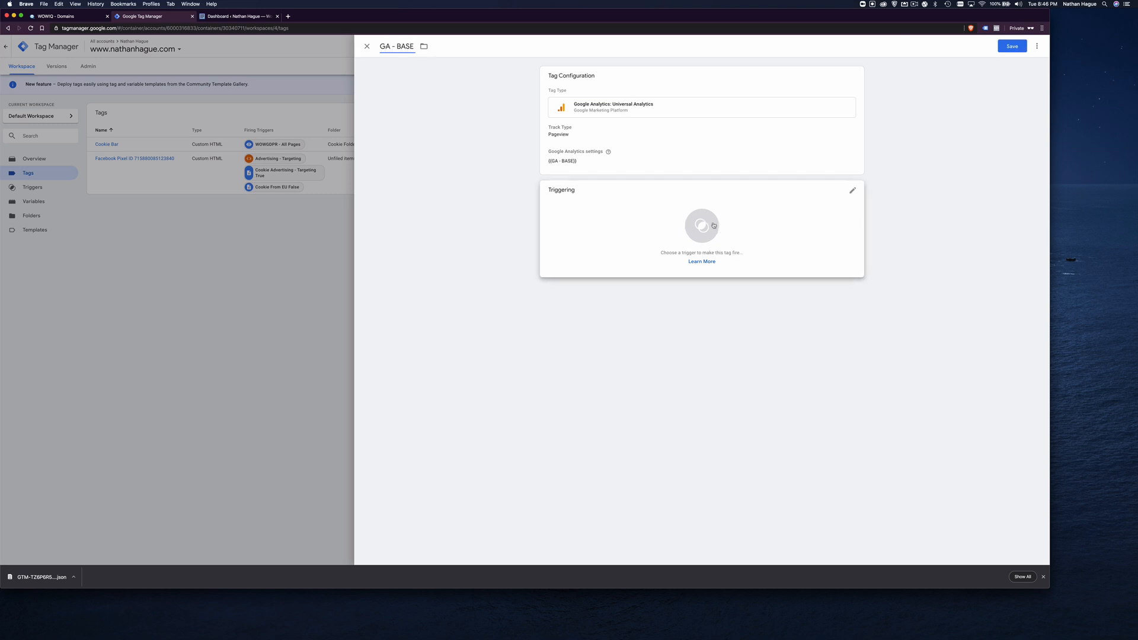
Give the GA - BASE tag the triggers Cookie From EU False, Analytics and Customisation Event and Cookie Analytics and Customisation True, then save it
{"action": "left_click", "coordinate": [713, 225]}
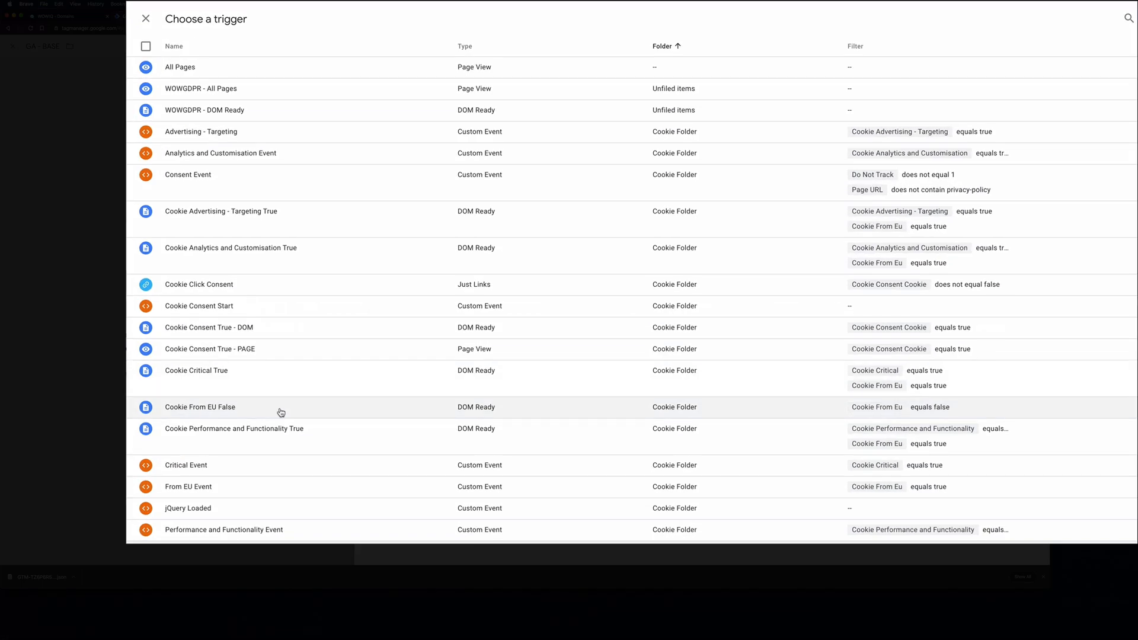
{"action": "left_click", "coordinate": [279, 412]}
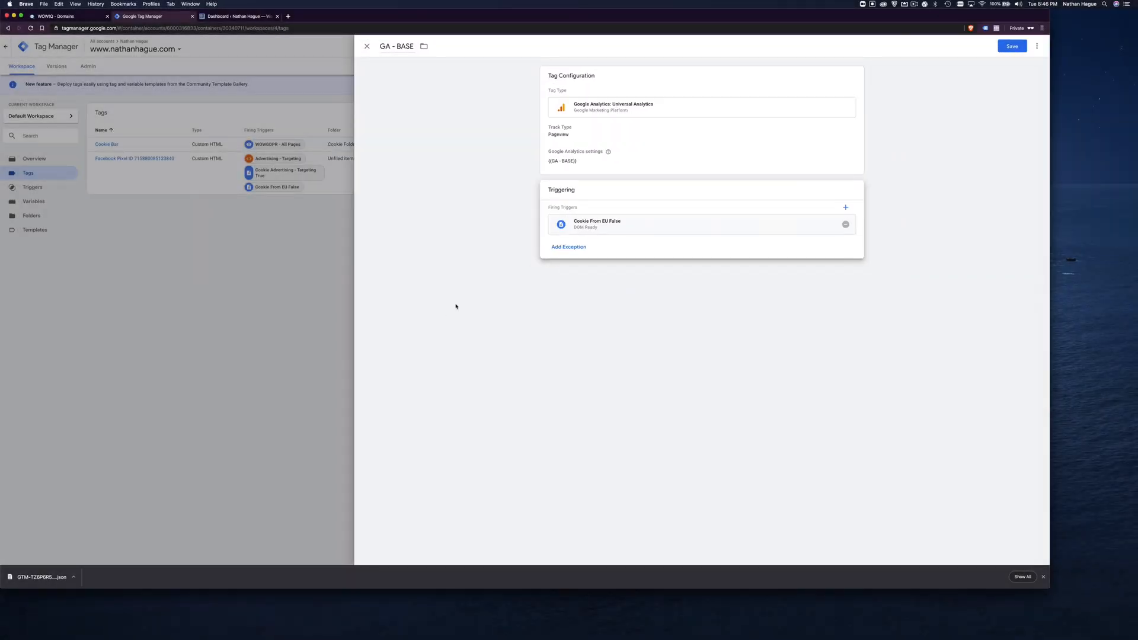
{"action": "left_click", "coordinate": [846, 209]}
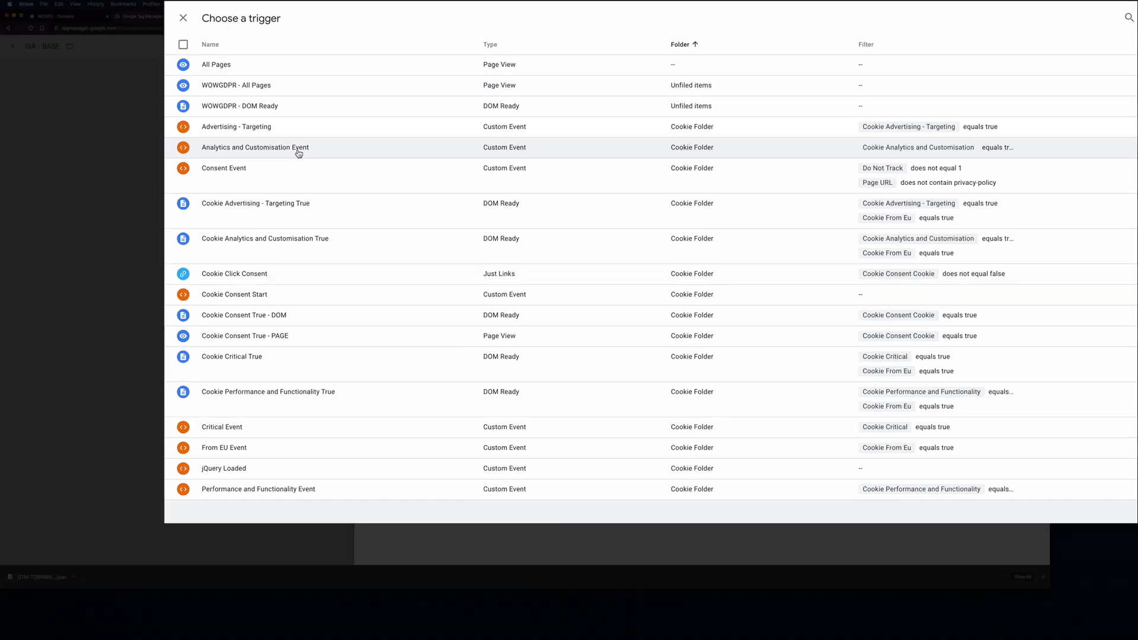
{"action": "left_click", "coordinate": [265, 155]}
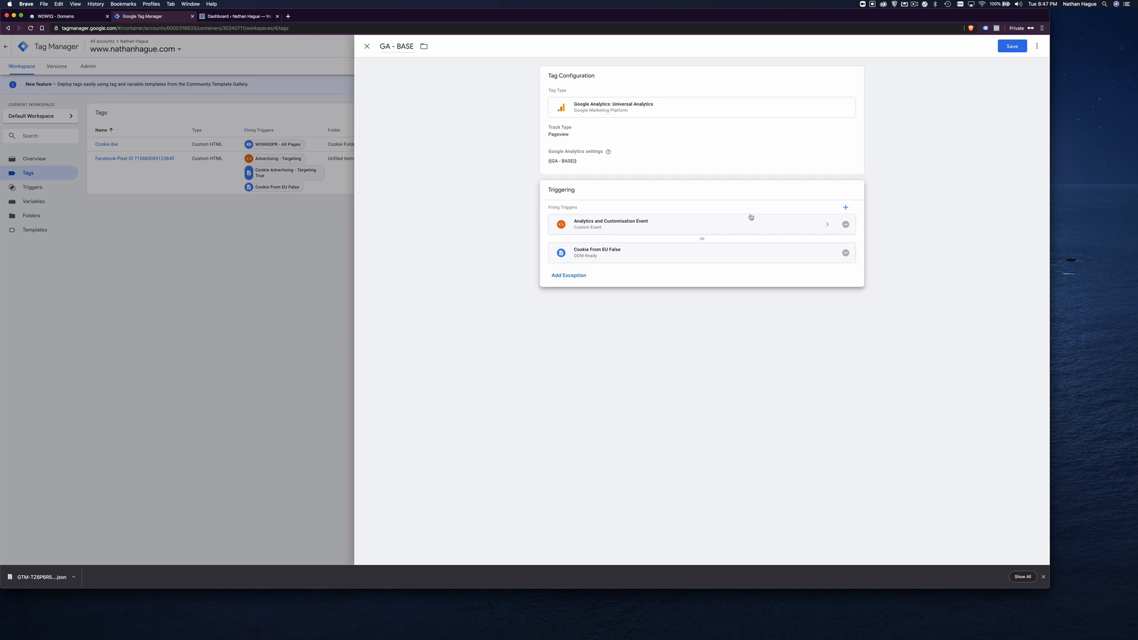
{"action": "left_click", "coordinate": [847, 209]}
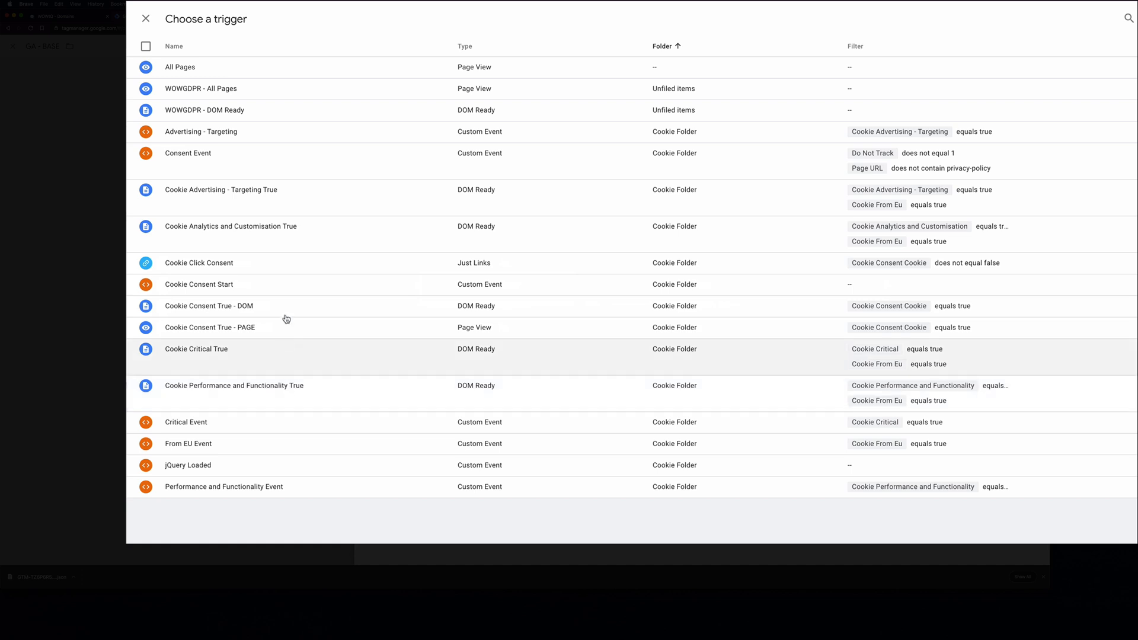
{"action": "left_click", "coordinate": [272, 237]}
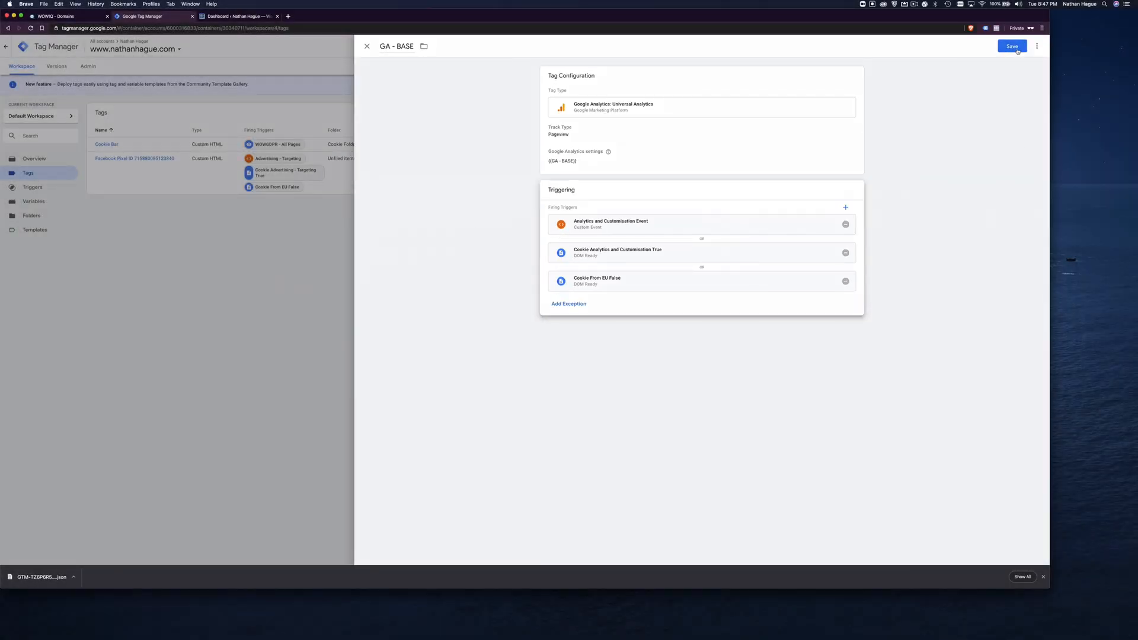
{"action": "left_click", "coordinate": [1016, 50]}
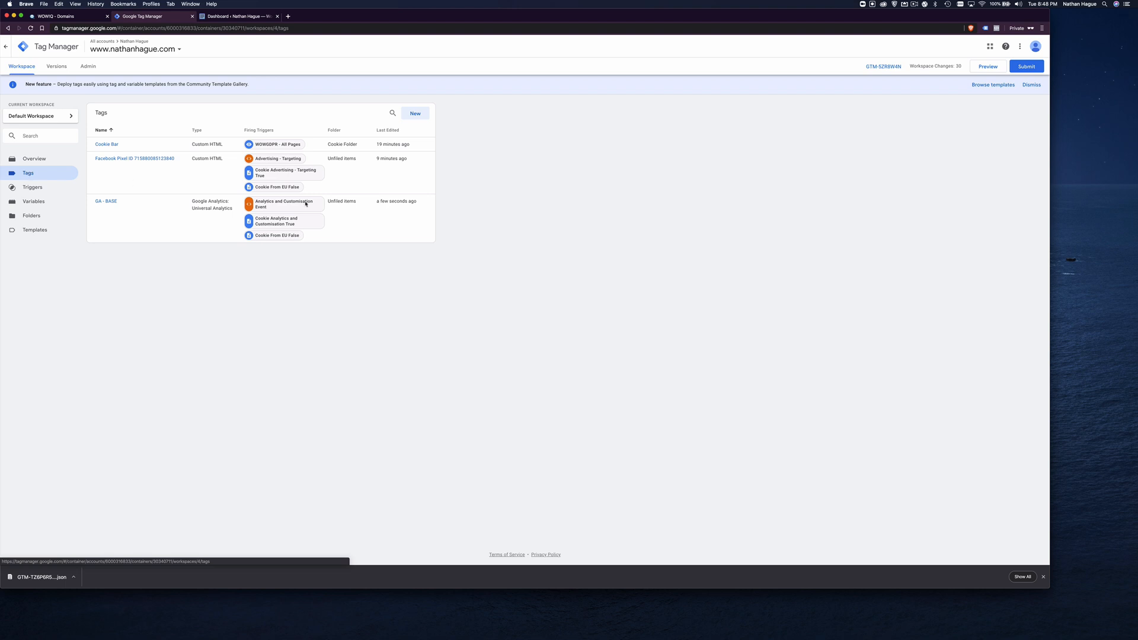
Review the workspace's triggers, start submitting the changes, and name the version WOWQ Version
{"action": "left_click", "coordinate": [40, 190]}
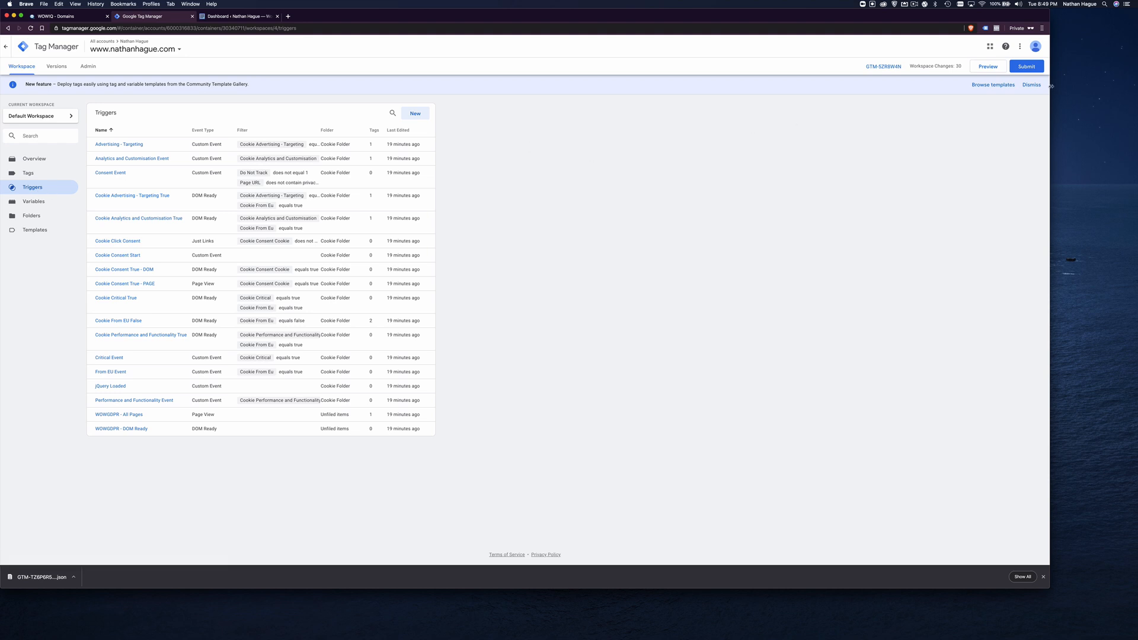
{"action": "left_click", "coordinate": [1027, 66]}
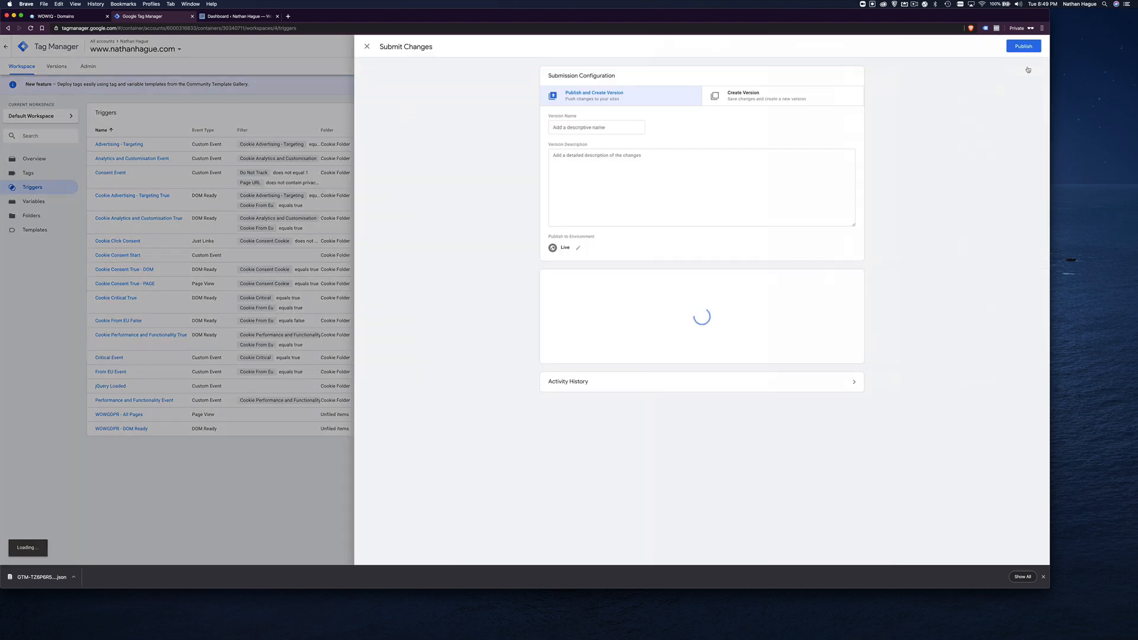
{"action": "left_click", "coordinate": [594, 127]}
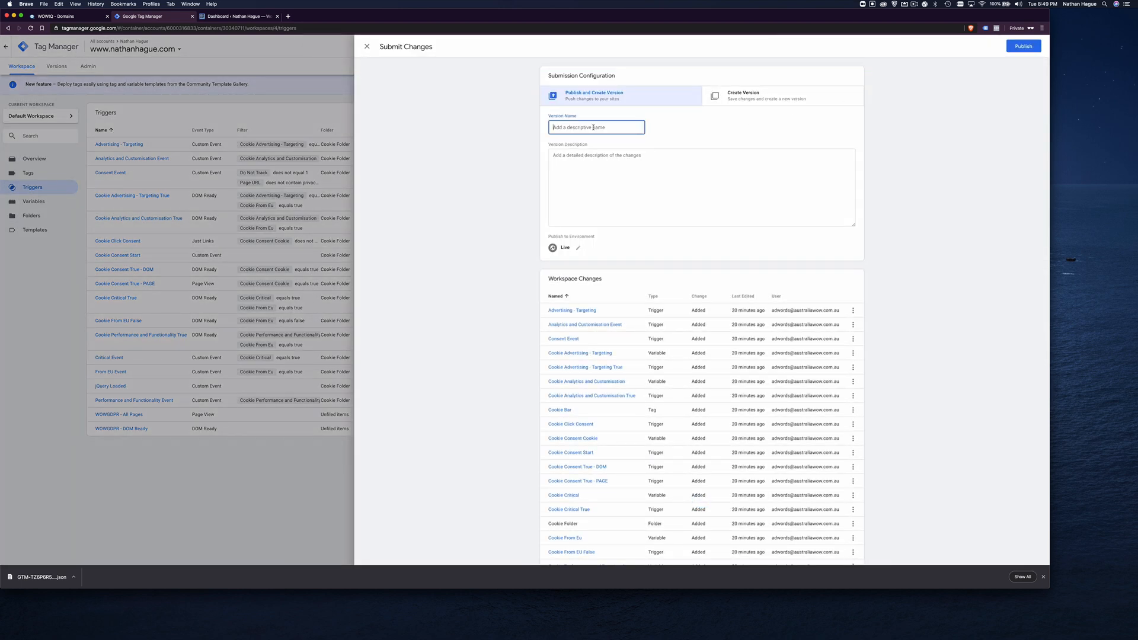
{"action": "type", "text": "WOWQ Version"}
Describe the version as "post-wowq install with scripts and trigger" and publish it to the Live environment
{"action": "left_click", "coordinate": [600, 155]}
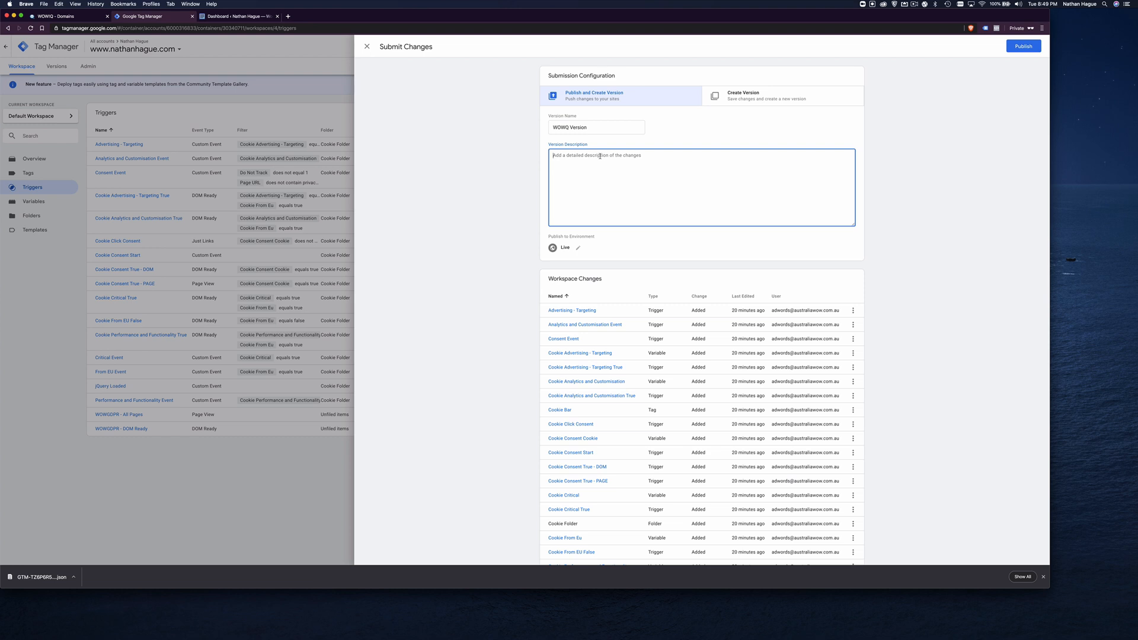
{"action": "type", "text": "post-wowq install with scritps an"}
{"action": "key", "text": "BackSpace"}
{"action": "key", "text": "BackSpace"}
{"action": "key", "text": "BackSpace"}
{"action": "key", "text": "BackSpace"}
{"action": "key", "text": "BackSpace"}
{"action": "key", "text": "BackSpace"}
{"action": "key", "text": "BackSpace"}
{"action": "type", "text": "pts and trigger"}
{"action": "left_click", "coordinate": [1024, 46]}
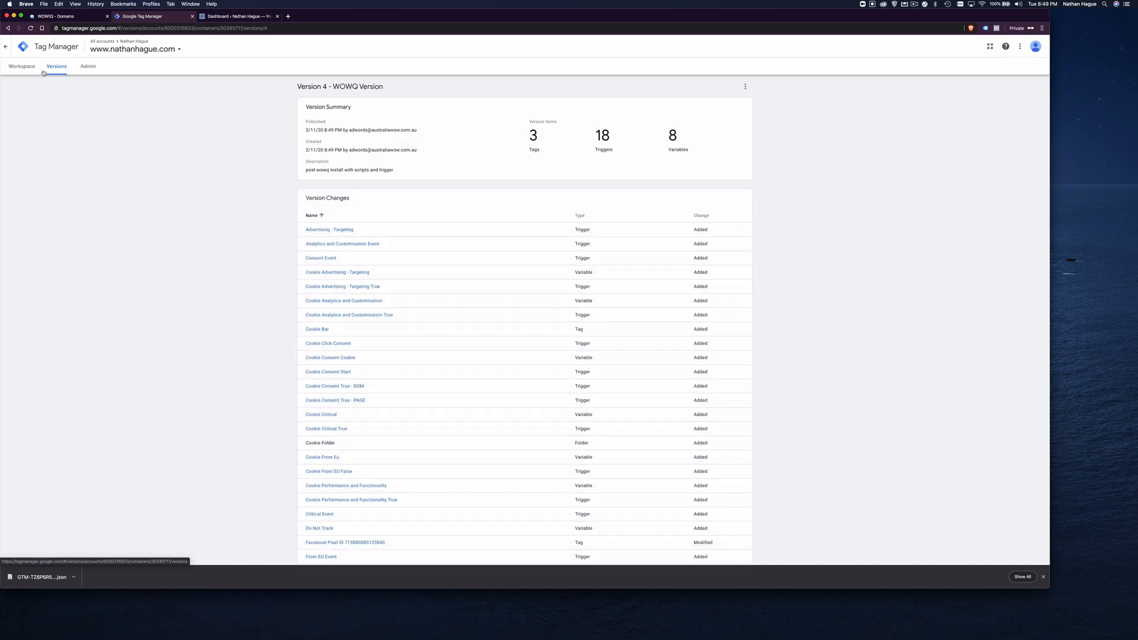
Review the published version's changes, tags, triggers and variables
{"action": "scroll", "coordinate": [289, 172], "scroll_direction": "down", "scroll_amount": 1}
{"action": "scroll", "coordinate": [289, 172], "scroll_direction": "down", "scroll_amount": 10}
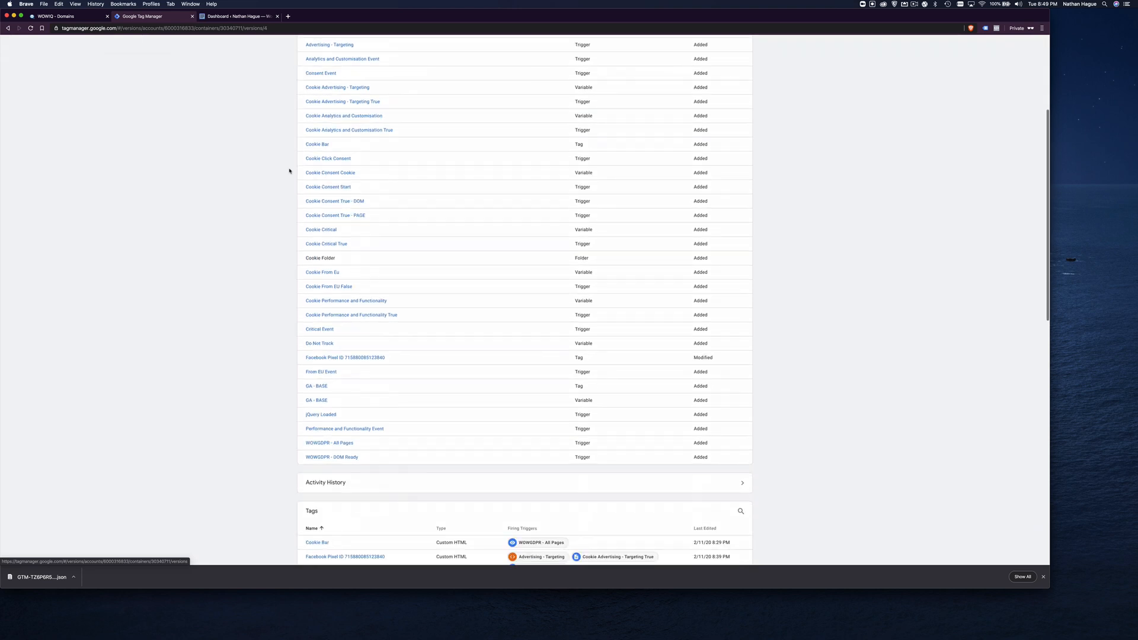
{"action": "scroll", "coordinate": [289, 172], "scroll_direction": "down", "scroll_amount": 4}
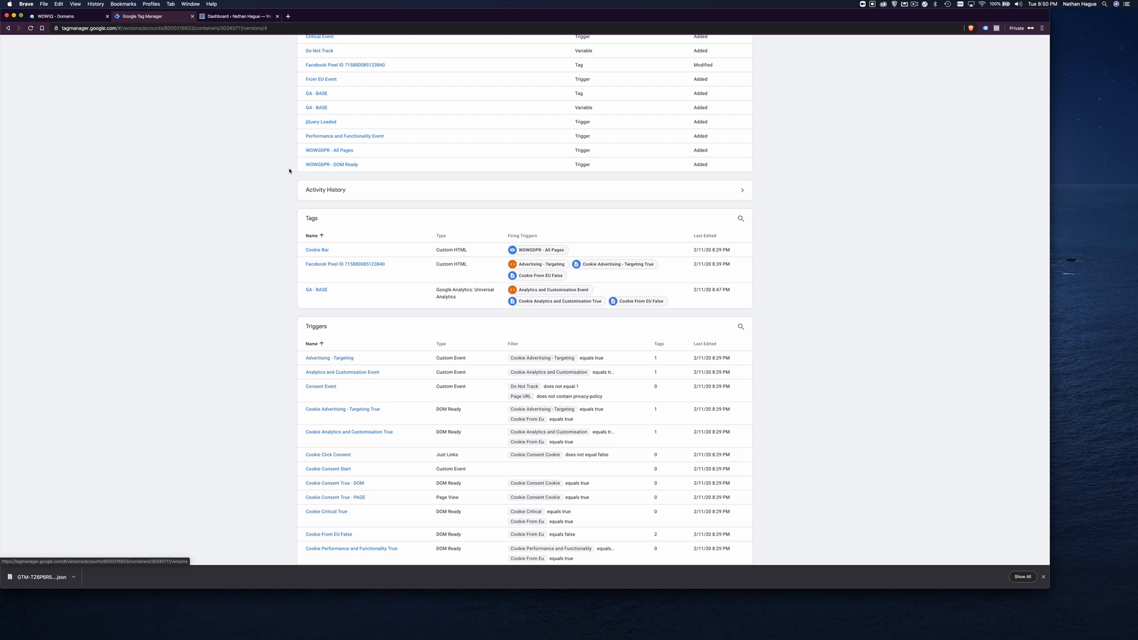
{"action": "scroll", "coordinate": [289, 172], "scroll_direction": "down", "scroll_amount": 10}
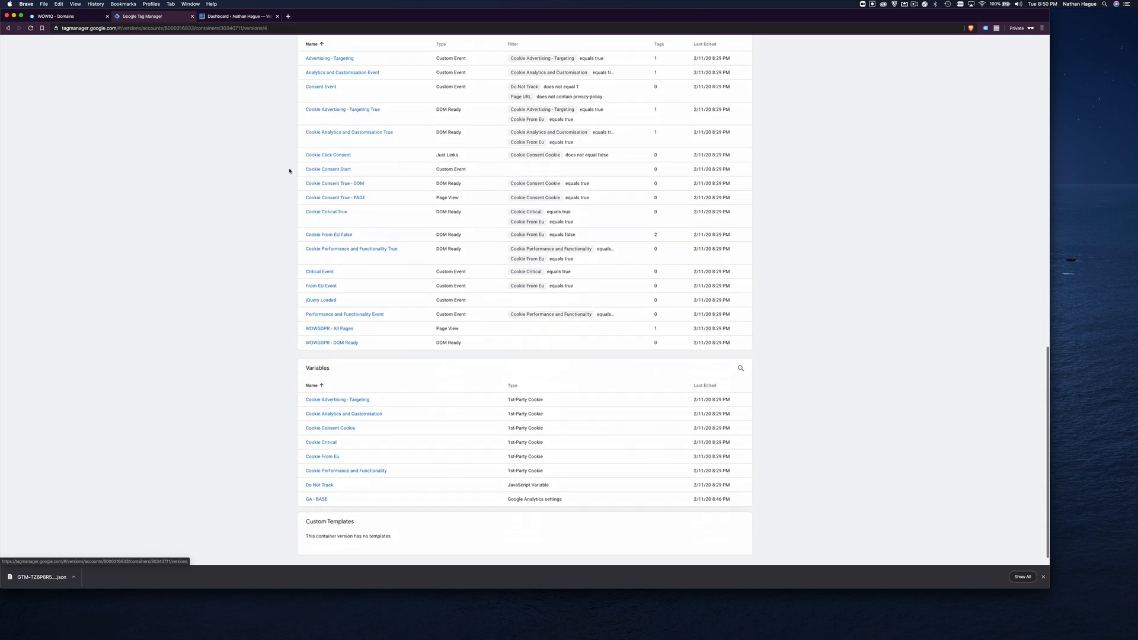
{"action": "scroll", "coordinate": [289, 171], "scroll_direction": "up", "scroll_amount": 20}
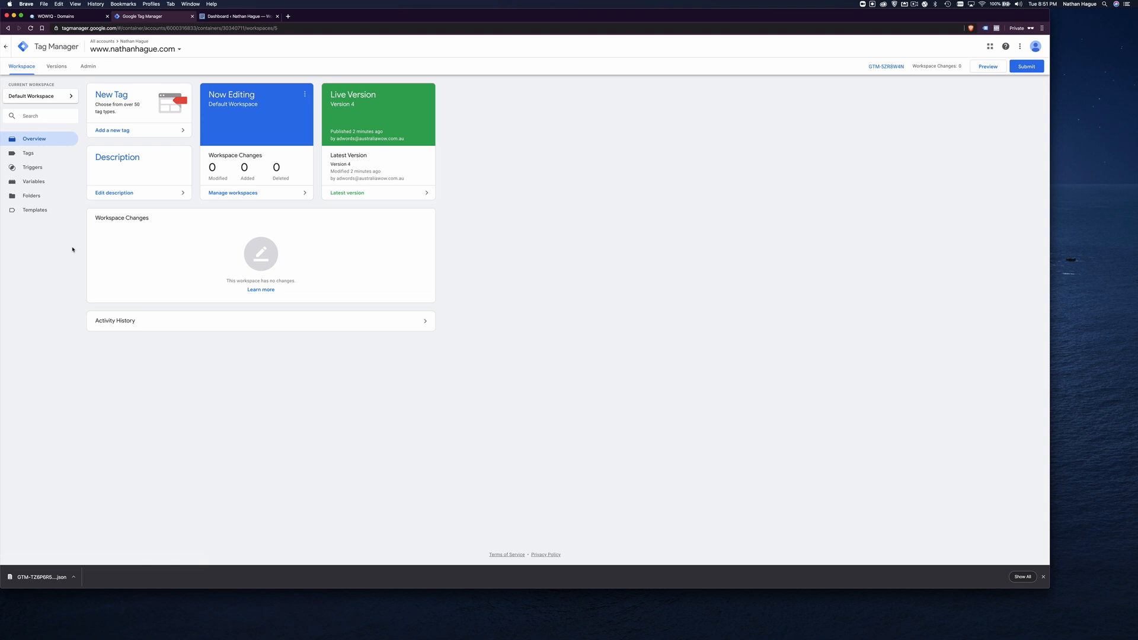
Check the container's version list and the actions available for OUR MASTER VERSION without applying any
{"action": "left_click", "coordinate": [60, 69]}
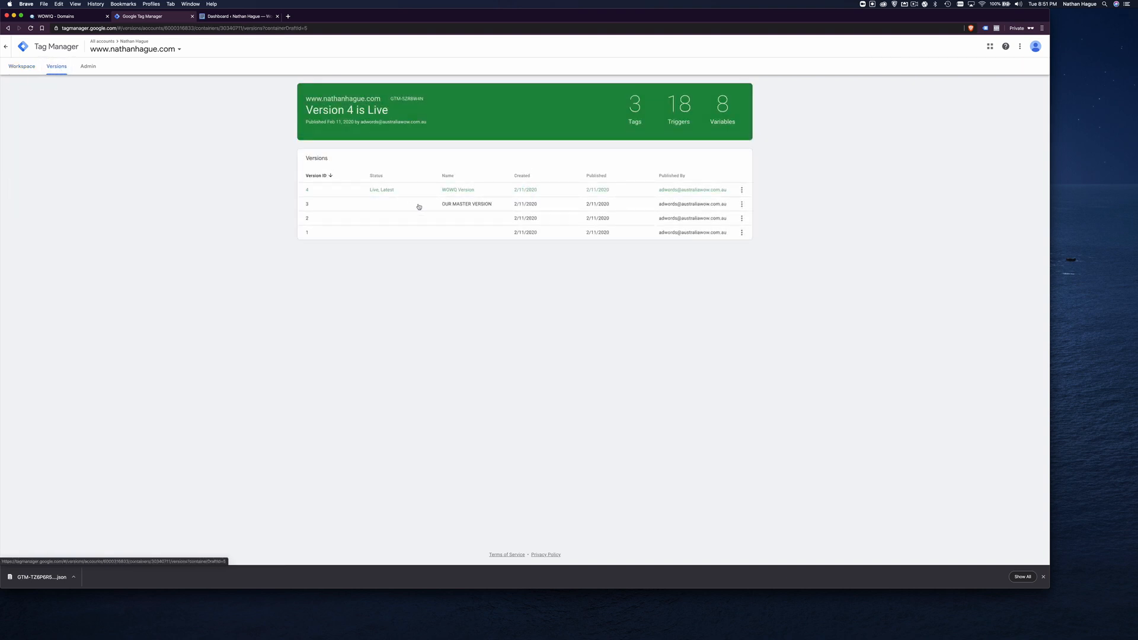
{"action": "left_click", "coordinate": [742, 205]}
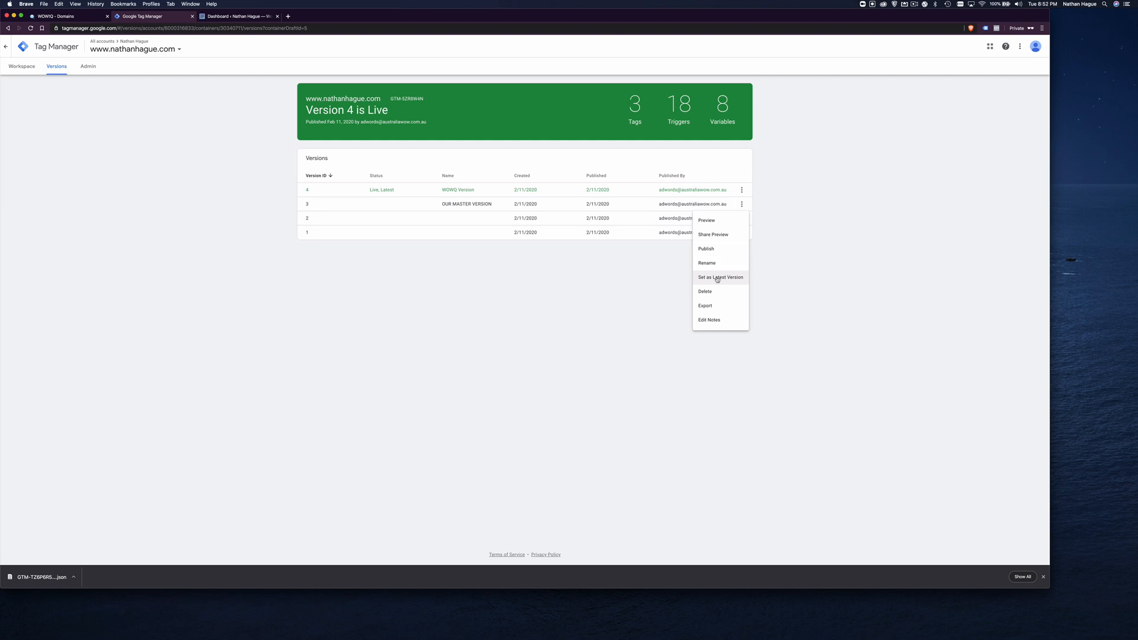
{"action": "left_click", "coordinate": [641, 279]}
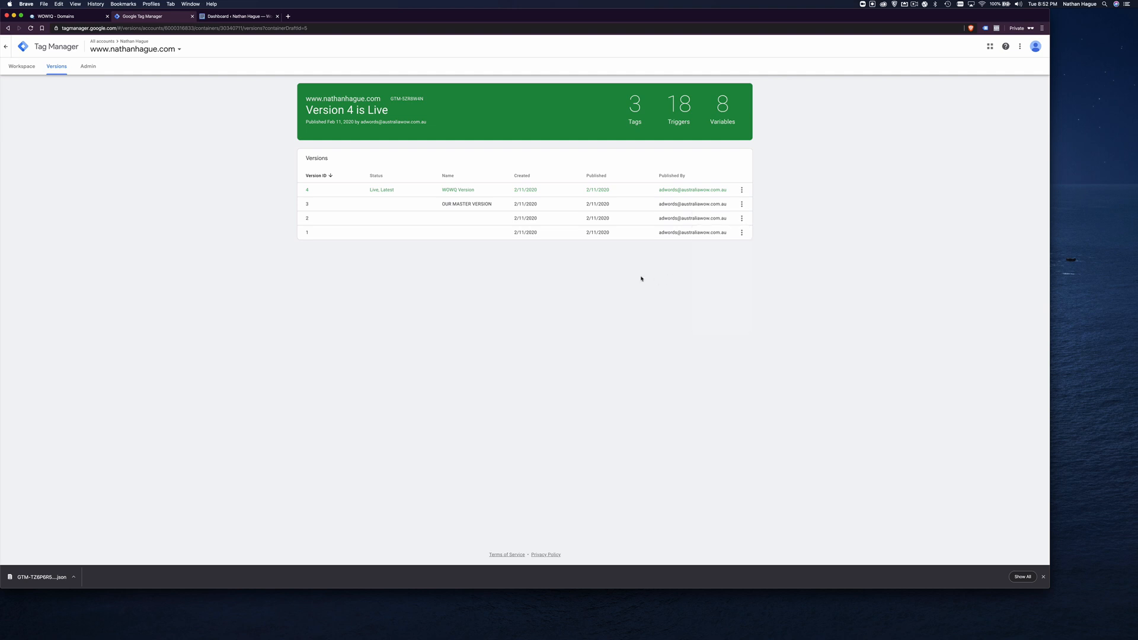